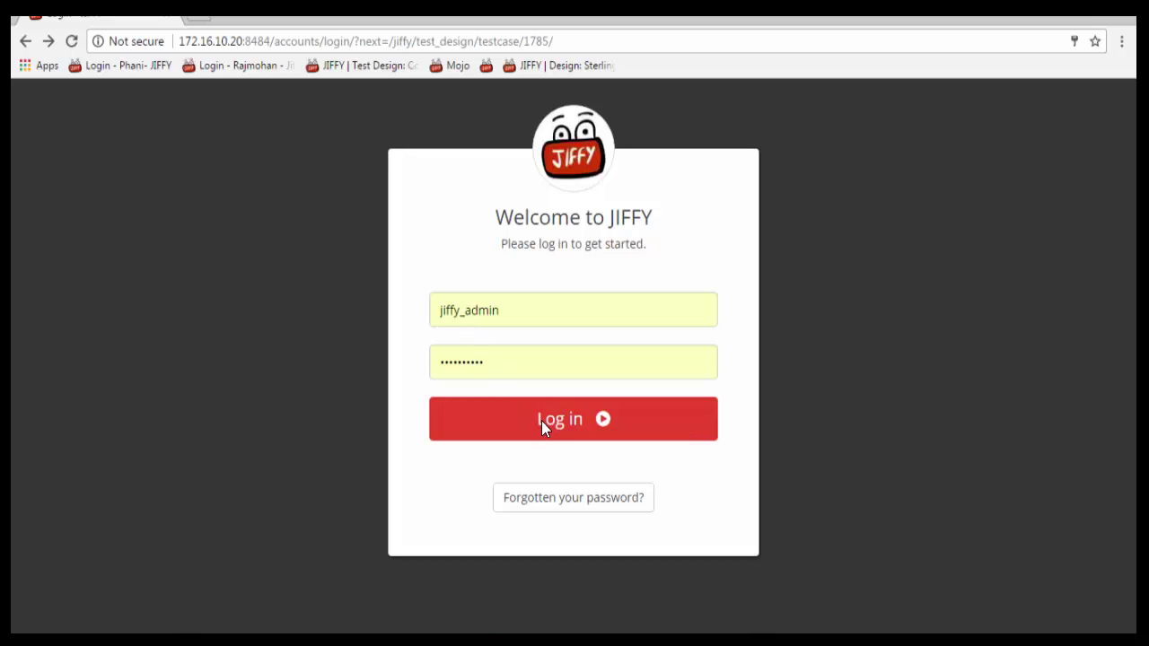
Step: Sign in to JIFFY with the admin account to load test case 1884's designer
{"action": "left_click", "coordinate": [541, 429]}
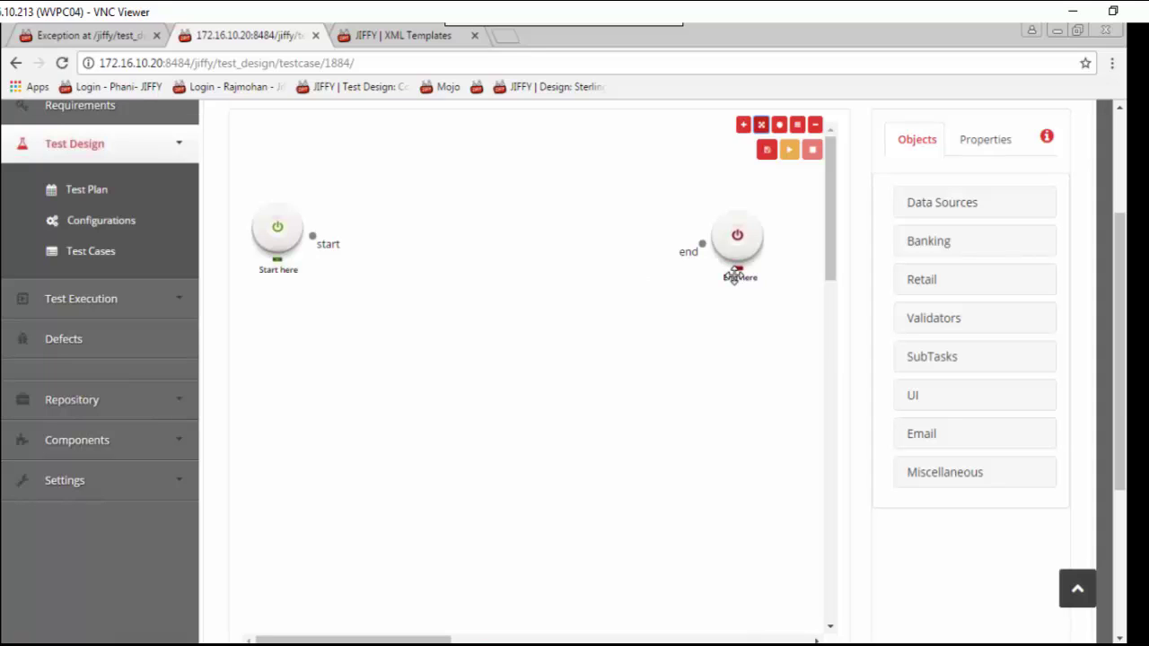
Step: Add a 'CSV Data' node from Data Sources to the canvas, wired from the Start node
{"action": "left_click", "coordinate": [937, 205]}
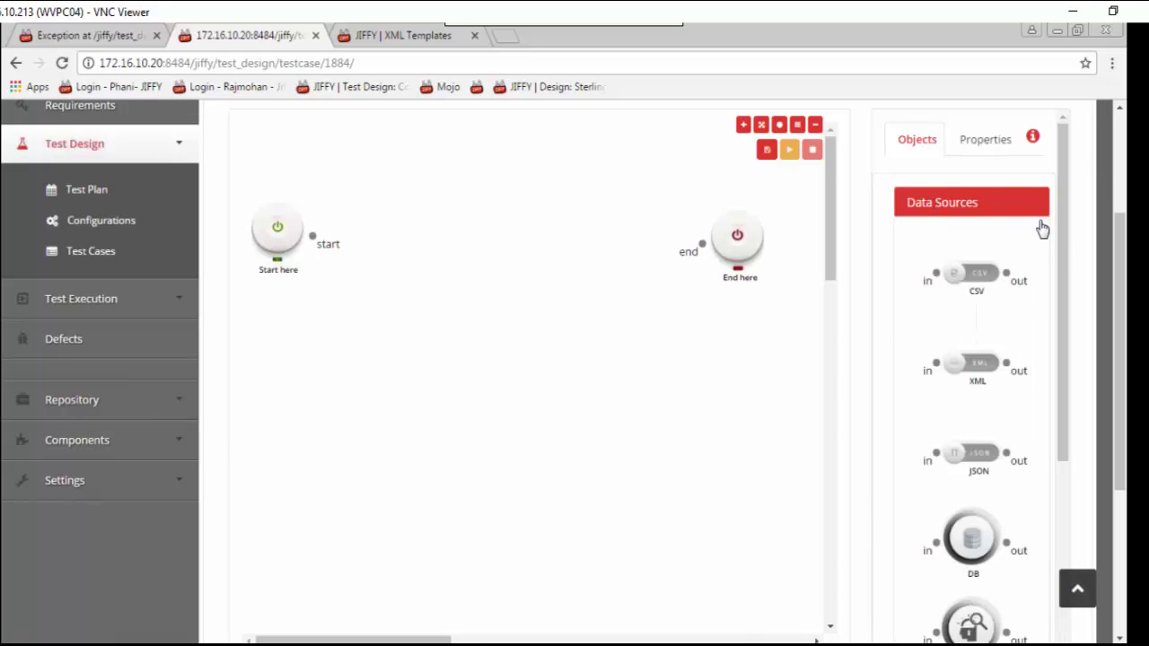
{"action": "left_click_drag", "start_coordinate": [1068, 250], "coordinate": [1072, 221]}
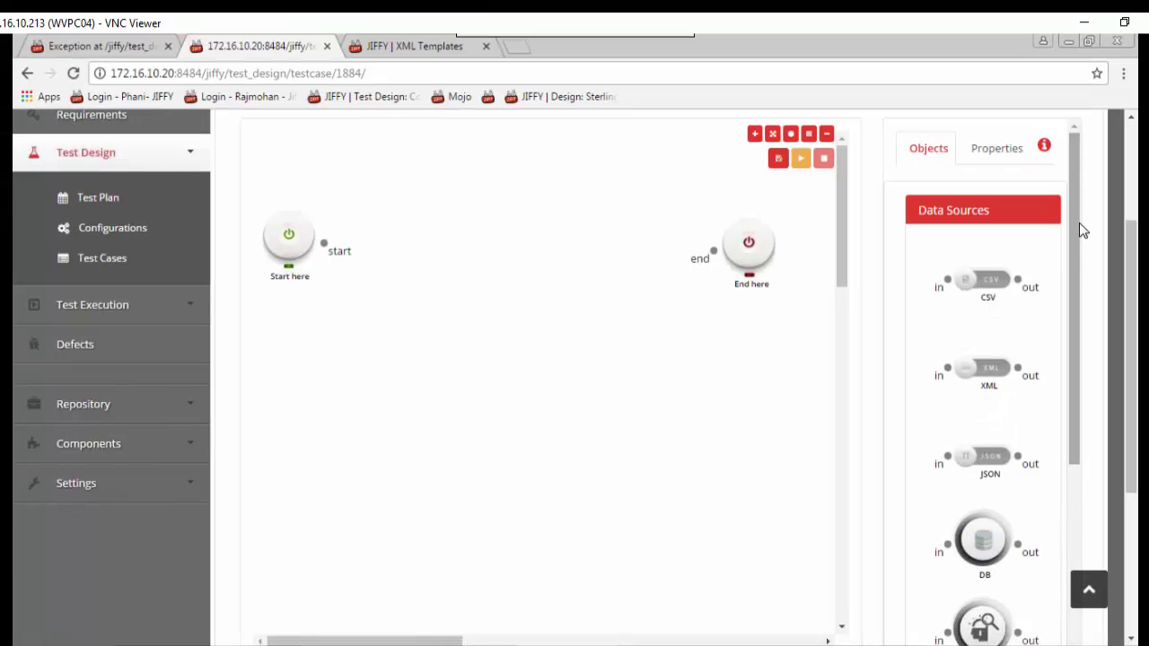
{"action": "left_click_drag", "start_coordinate": [991, 277], "coordinate": [440, 240]}
{"action": "left_click_drag", "start_coordinate": [322, 240], "coordinate": [409, 247]}
Step: Set CSV Data to 'Credi card online application', with Remove blank attributes Off and Iterate On
{"action": "left_click", "coordinate": [457, 241]}
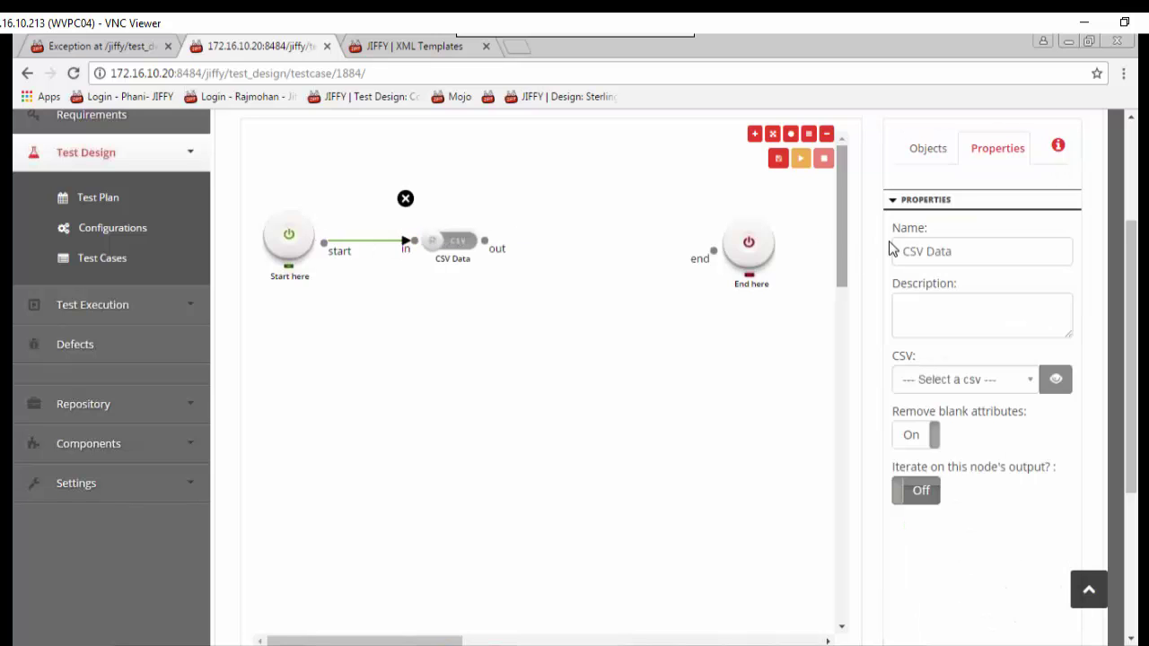
{"action": "left_click", "coordinate": [1031, 381]}
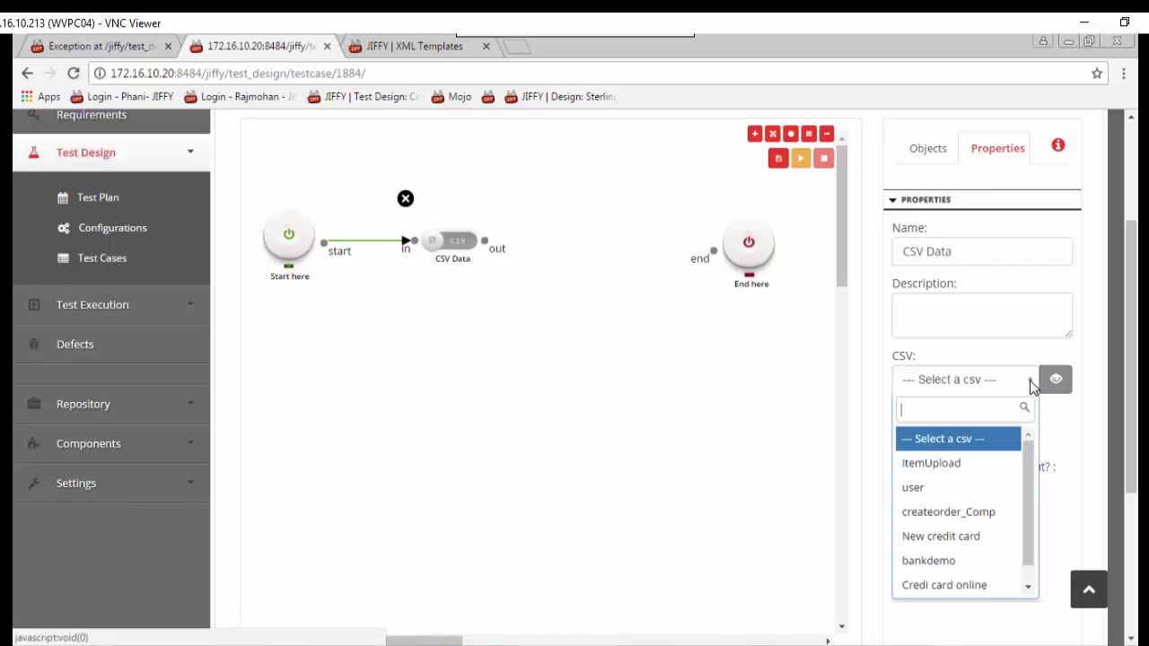
{"action": "scroll", "coordinate": [944, 576], "scroll_direction": "down", "scroll_amount": 1}
{"action": "left_click", "coordinate": [944, 592]}
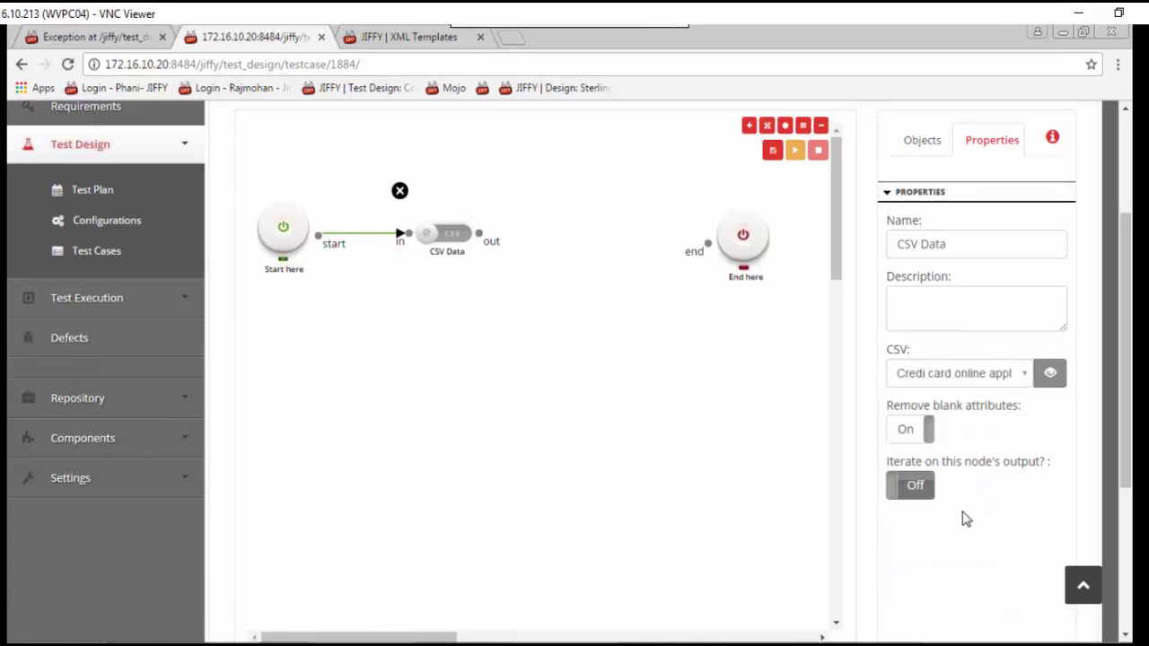
{"action": "left_click", "coordinate": [930, 434]}
{"action": "left_click", "coordinate": [929, 487]}
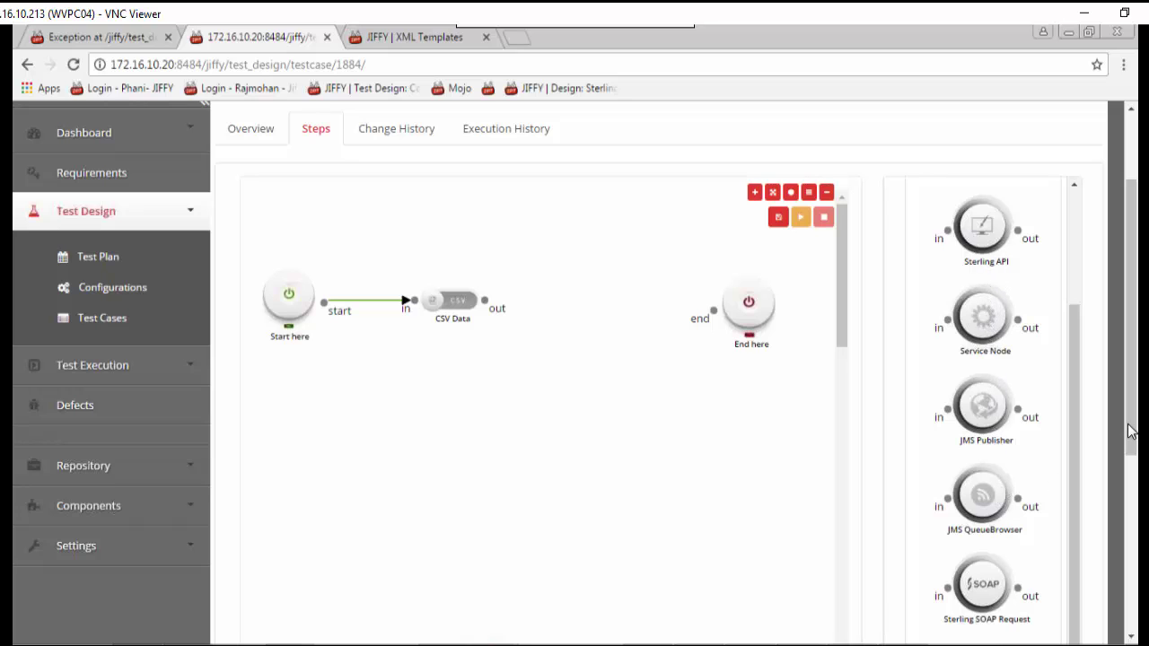
Step: Place a VMx Service node below CSV Data and link CSV Data's output into it
{"action": "left_click_drag", "start_coordinate": [1131, 431], "coordinate": [1134, 574]}
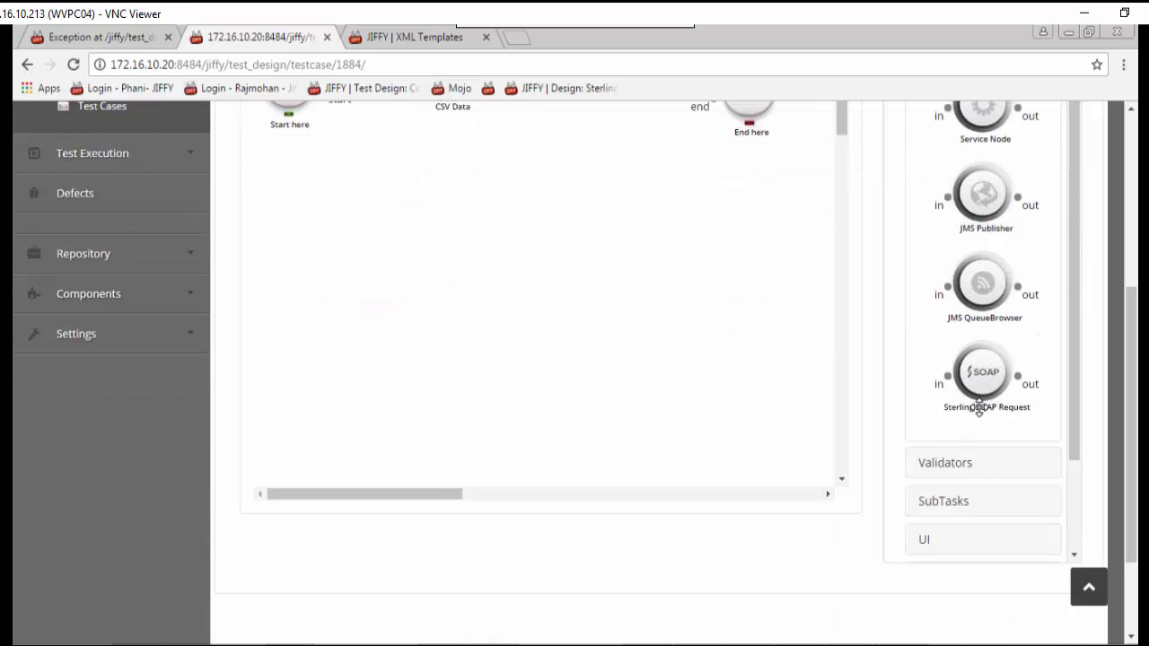
{"action": "scroll", "coordinate": [1073, 433], "scroll_direction": "up", "scroll_amount": 1}
{"action": "left_click", "coordinate": [933, 205]}
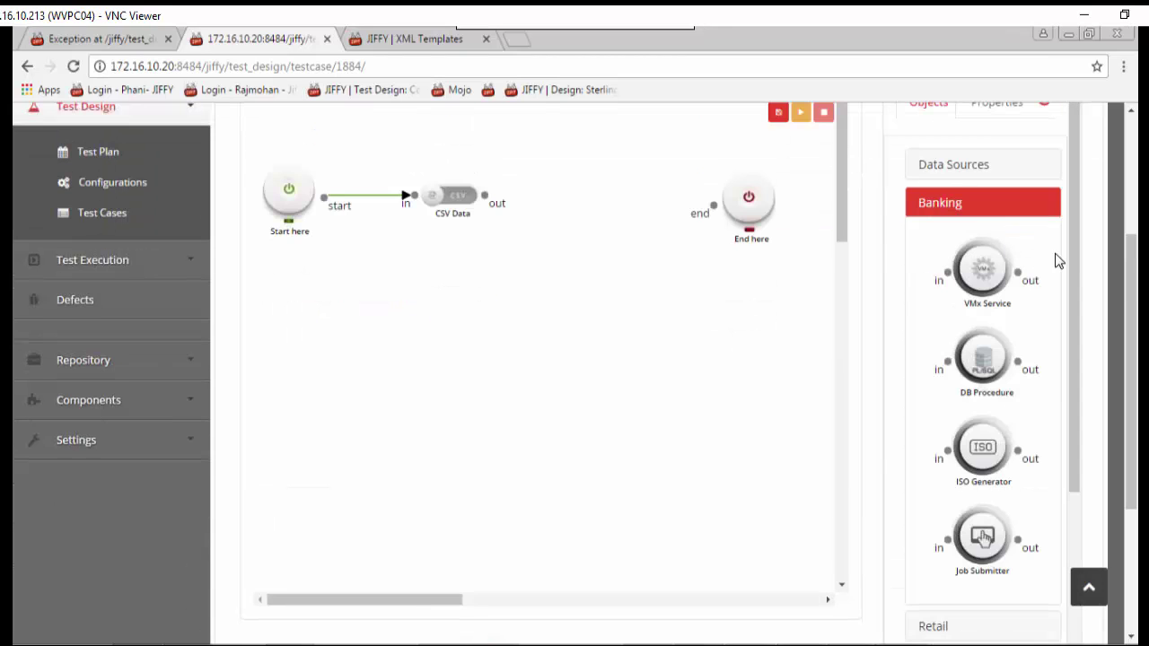
{"action": "scroll", "coordinate": [1075, 270], "scroll_direction": "down", "scroll_amount": 1}
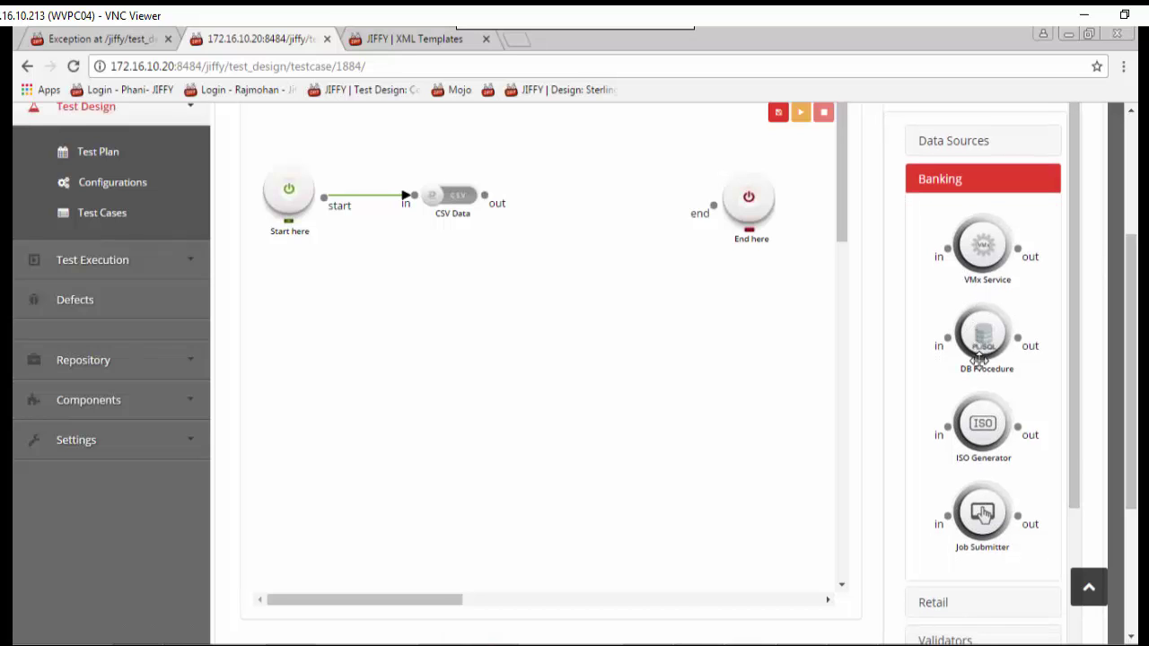
{"action": "left_click", "coordinate": [933, 602]}
{"action": "scroll", "coordinate": [1079, 473], "scroll_direction": "down", "scroll_amount": 2}
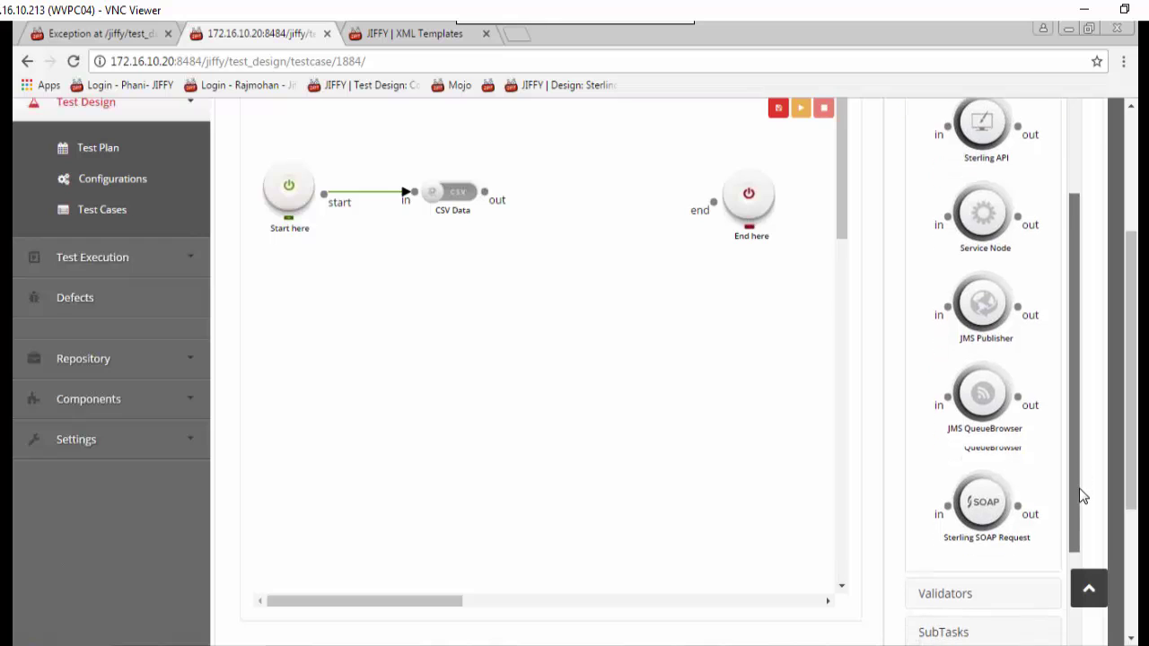
{"action": "scroll", "coordinate": [1080, 498], "scroll_direction": "down", "scroll_amount": 2}
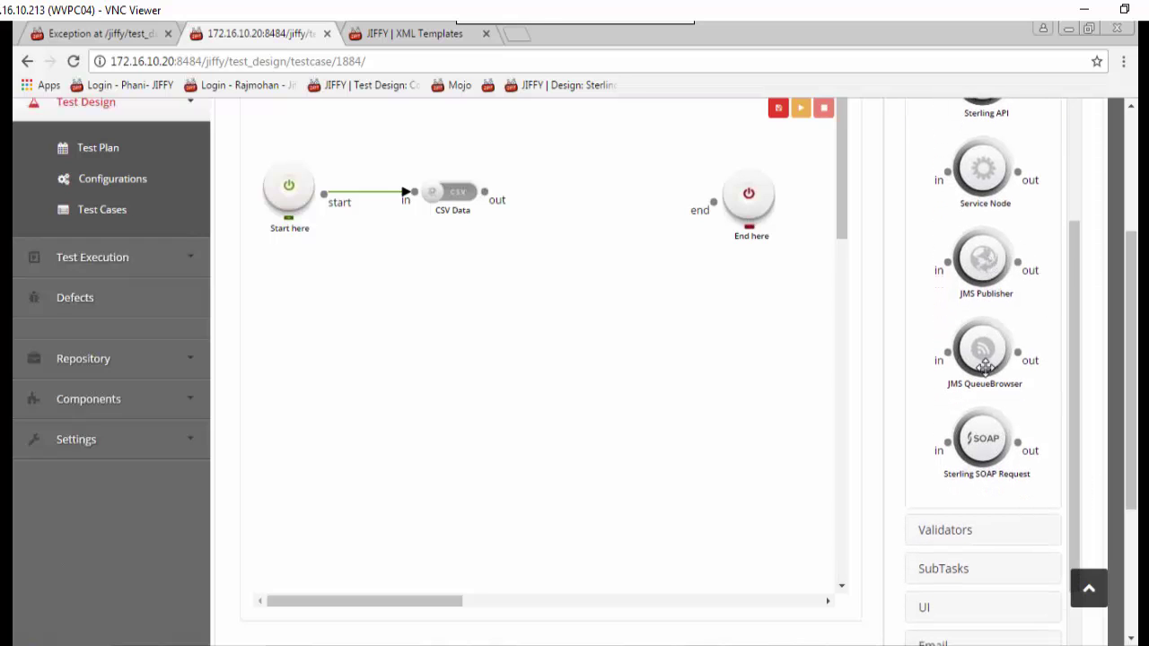
{"action": "scroll", "coordinate": [979, 393], "scroll_direction": "up", "scroll_amount": 3}
{"action": "left_click_drag", "start_coordinate": [982, 286], "coordinate": [582, 336]}
{"action": "left_click_drag", "start_coordinate": [485, 208], "coordinate": [544, 339]}
Step: Set the VMx Service node to Config_Banking and Account Inquiry Service
{"action": "left_click", "coordinate": [586, 338]}
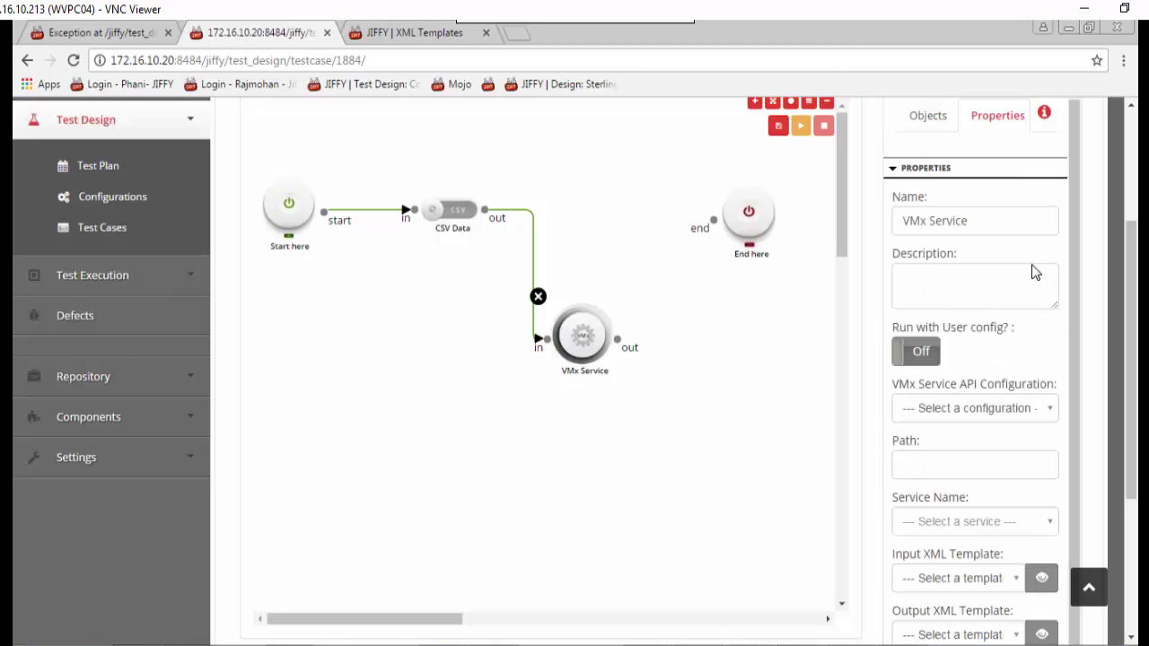
{"action": "left_click", "coordinate": [1031, 406]}
{"action": "left_click", "coordinate": [1025, 488]}
{"action": "left_click", "coordinate": [1049, 522]}
{"action": "left_click", "coordinate": [977, 359]}
Step: Use VMX_ACC_INFO_input as input template and VMX_ACC_INQ_output as output template
{"action": "left_click", "coordinate": [1012, 576]}
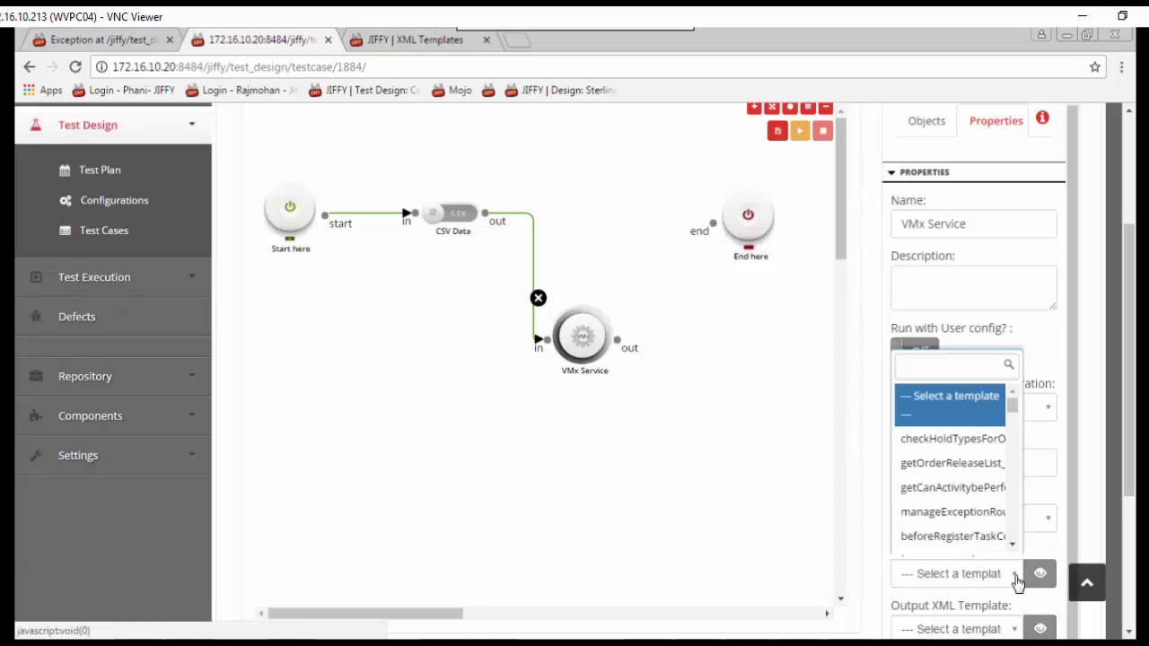
{"action": "type", "text": "vmx"}
{"action": "scroll", "coordinate": [969, 465], "scroll_direction": "down", "scroll_amount": 1}
{"action": "scroll", "coordinate": [970, 465], "scroll_direction": "up", "scroll_amount": 1}
{"action": "left_click", "coordinate": [951, 396]}
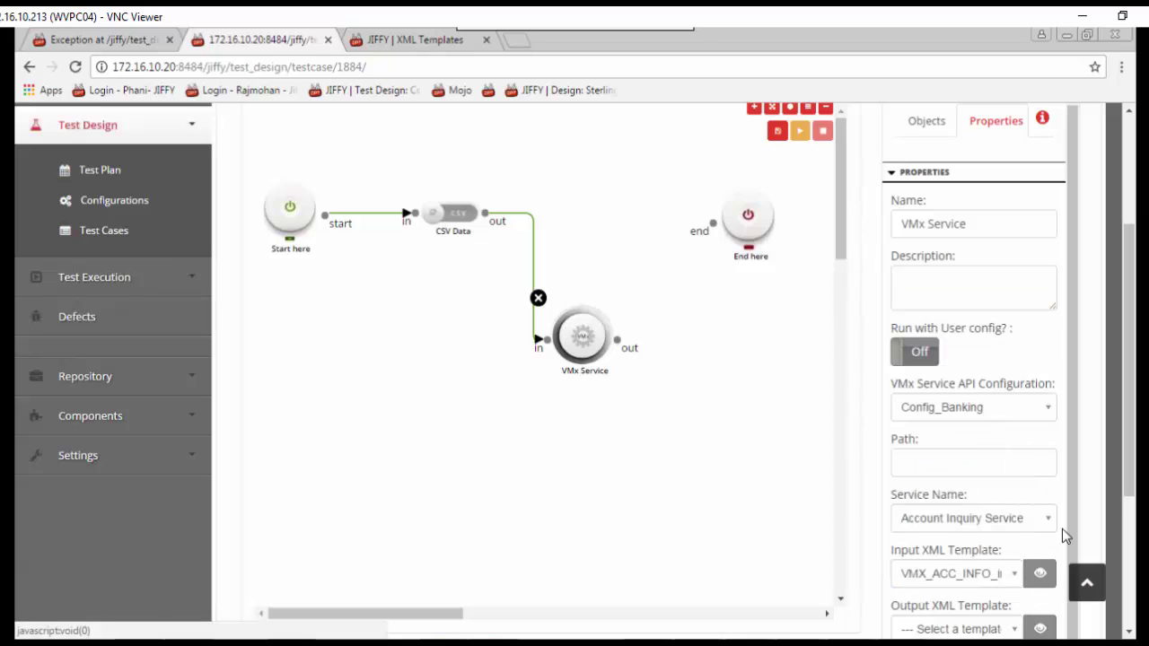
{"action": "left_click", "coordinate": [1014, 629]}
{"action": "type", "text": "vmx"}
{"action": "left_click", "coordinate": [931, 501]}
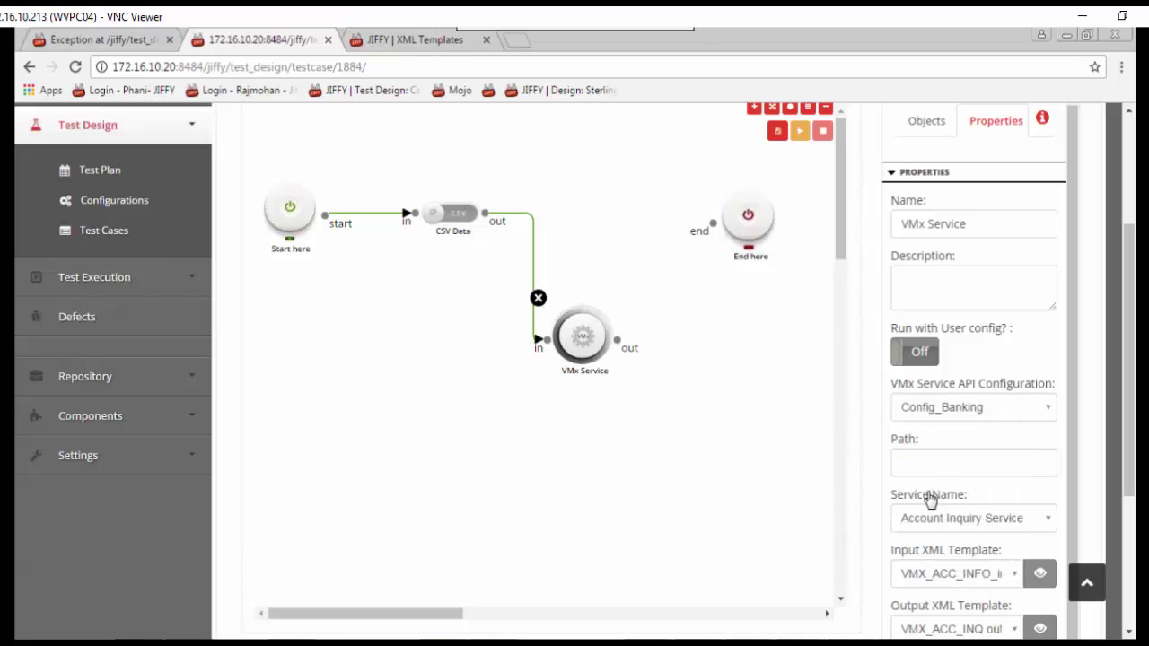
{"action": "left_click", "coordinate": [772, 398]}
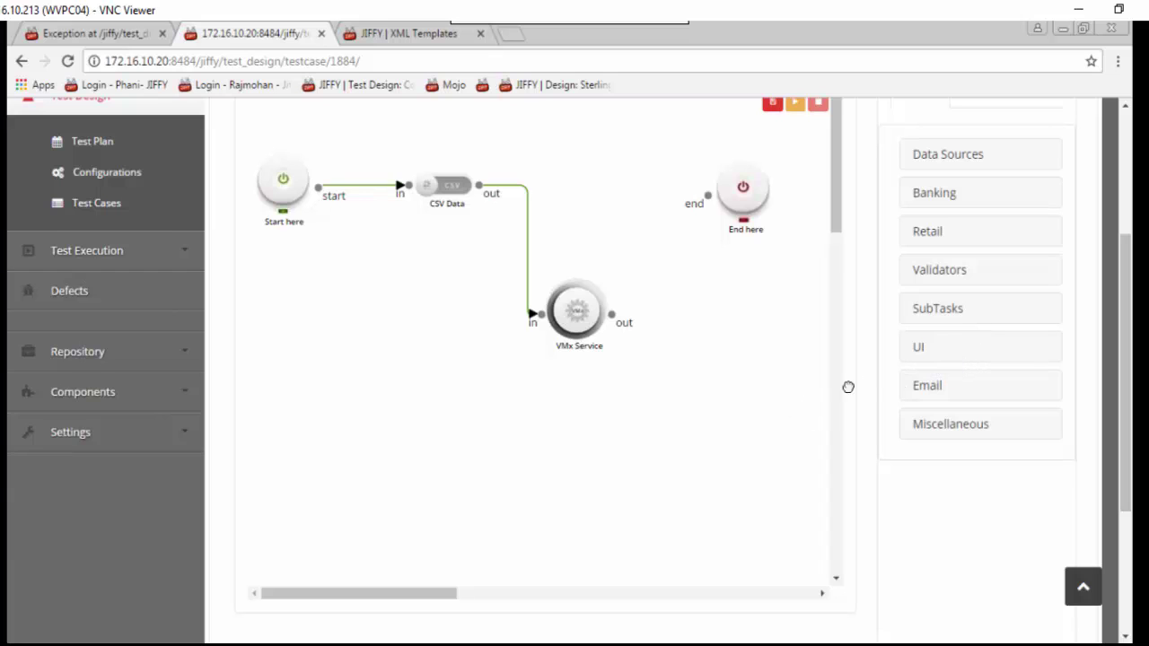
{"action": "left_click", "coordinate": [939, 359]}
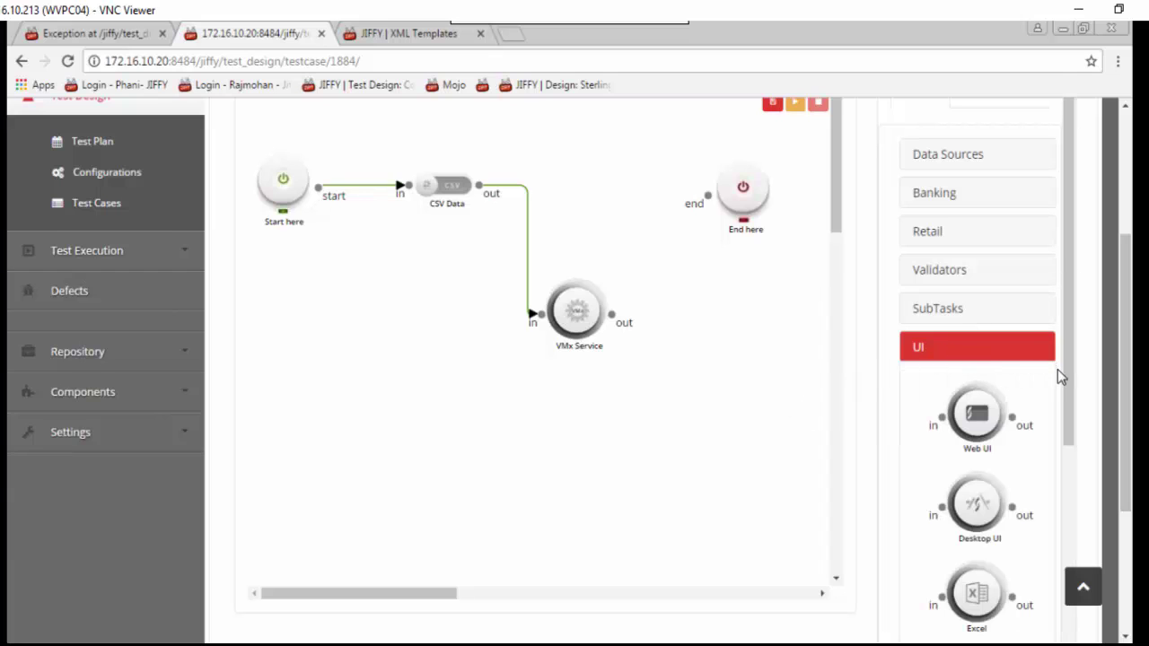
{"action": "mouse_move", "coordinate": [1071, 389]}
{"action": "left_mouse_down"}
{"action": "mouse_move", "coordinate": [1075, 584]}
{"action": "mouse_move", "coordinate": [1063, 514]}
{"action": "mouse_move", "coordinate": [1079, 390]}
{"action": "left_mouse_up"}
{"action": "left_click", "coordinate": [985, 339]}
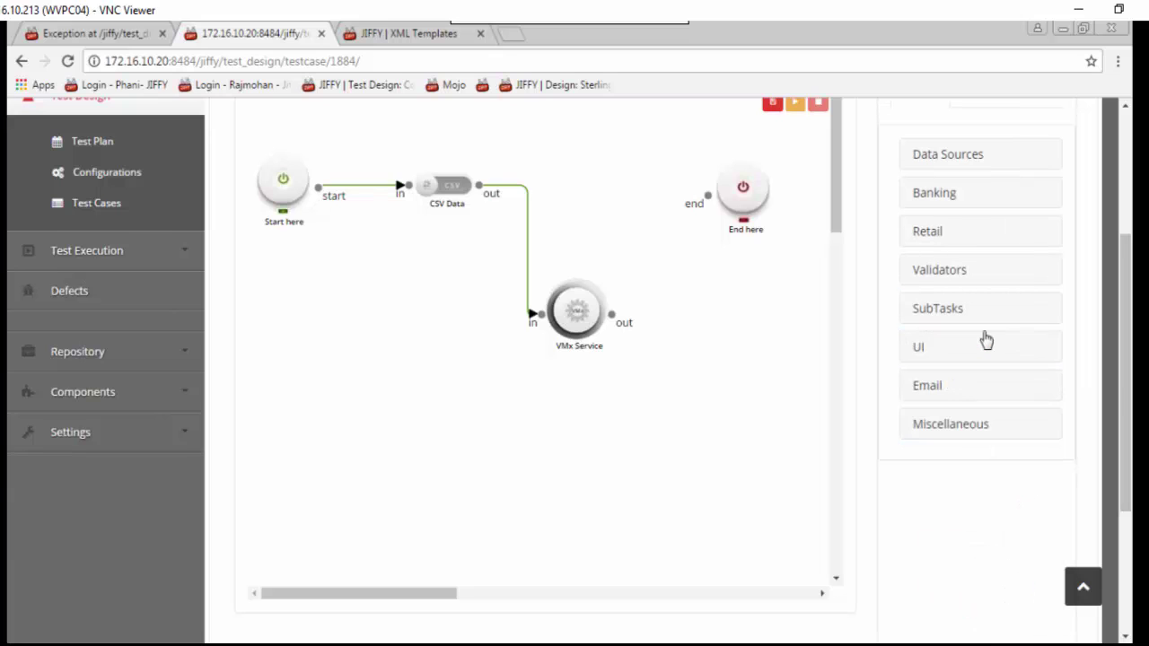
{"action": "left_click", "coordinate": [949, 286]}
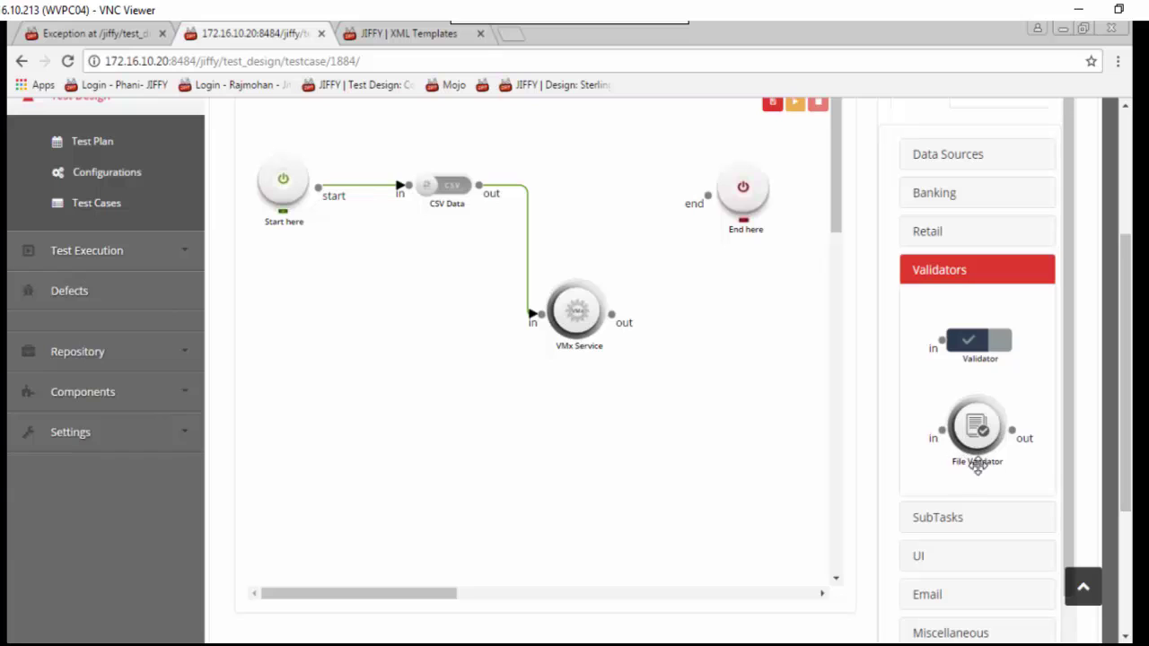
{"action": "left_click", "coordinate": [977, 284]}
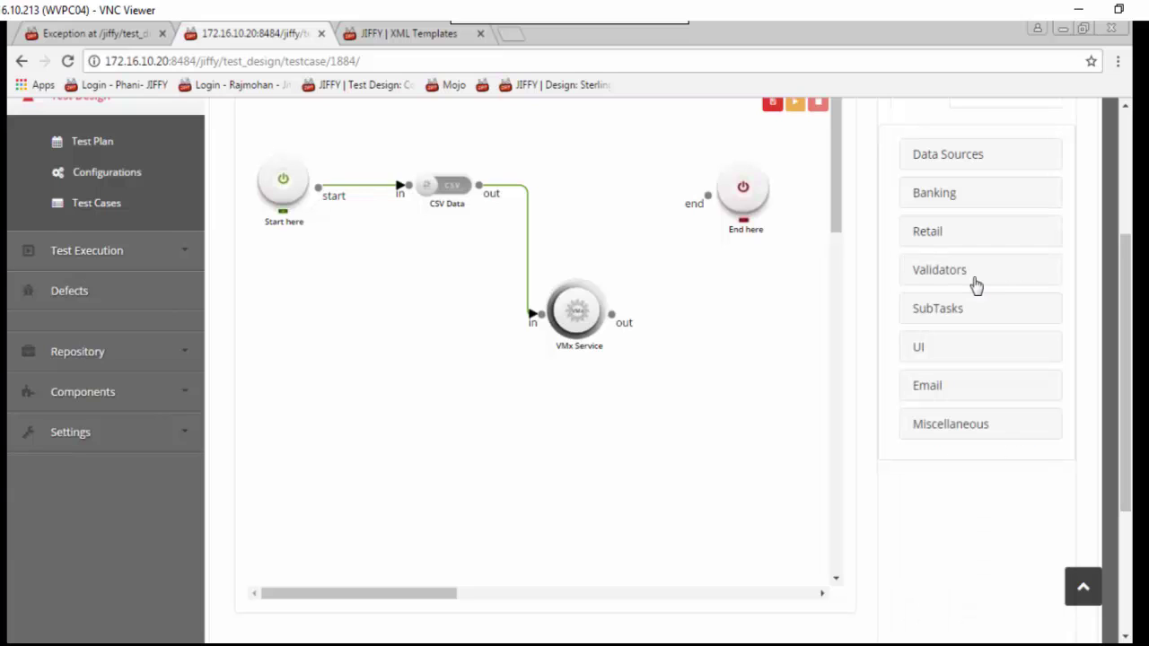
{"action": "left_click", "coordinate": [927, 388]}
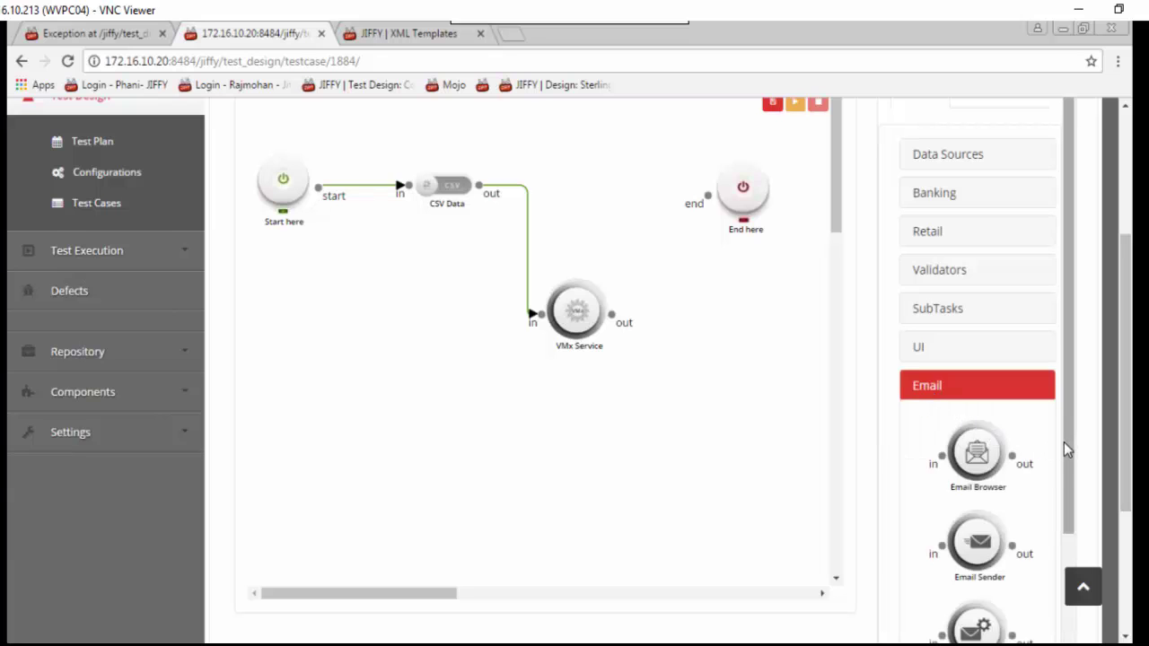
{"action": "left_click_drag", "start_coordinate": [1064, 442], "coordinate": [1071, 541]}
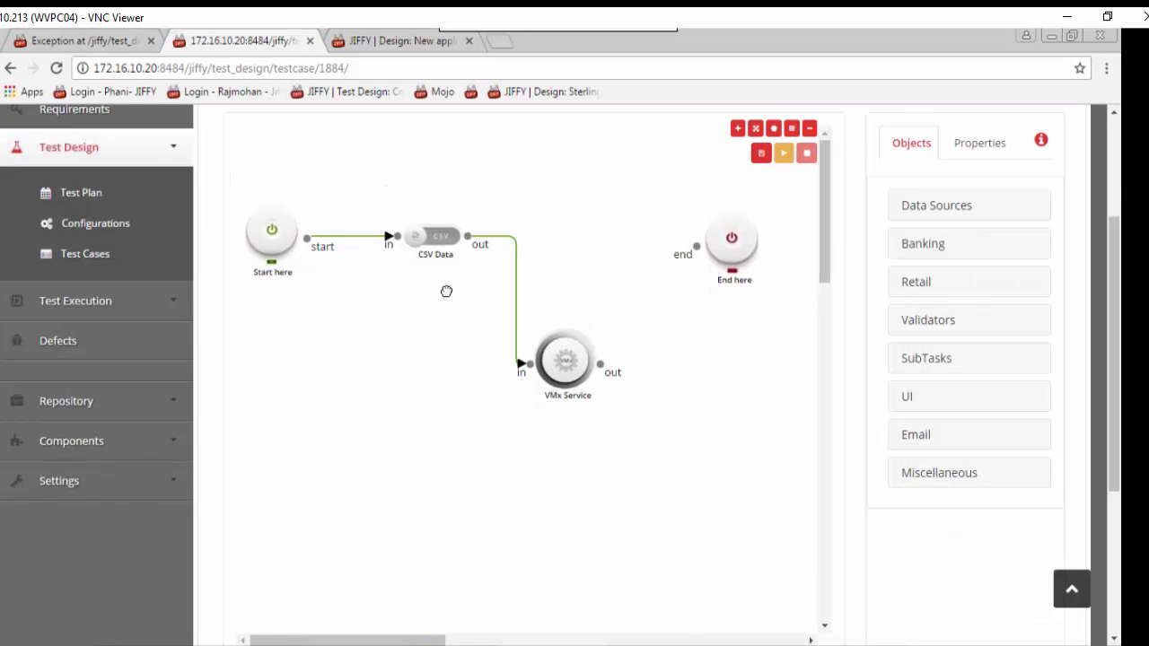
Step: Select the CSV Data node for deletion, then select and copy the whole flow after Start
{"action": "left_click", "coordinate": [427, 249]}
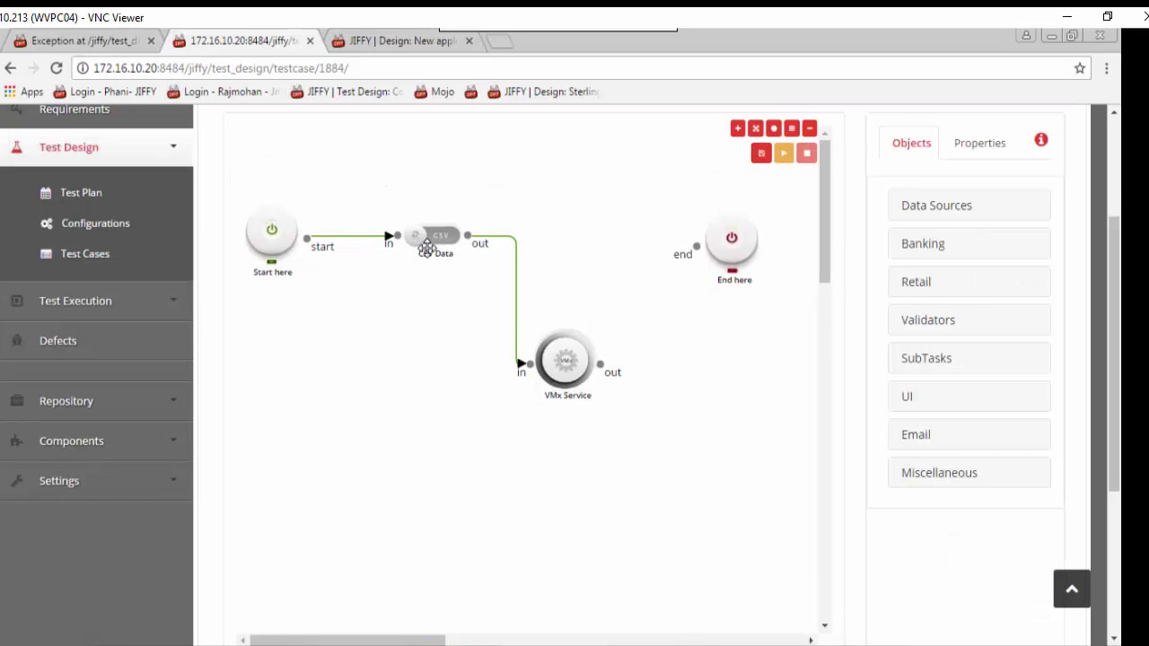
{"action": "left_click", "coordinate": [388, 193]}
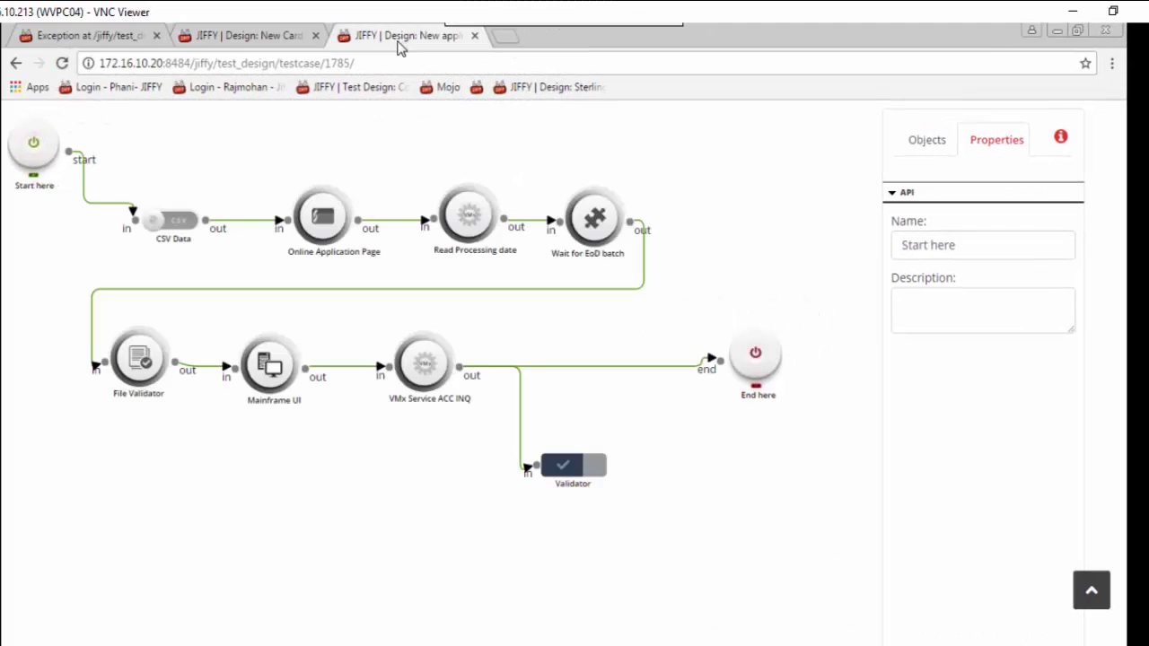
{"action": "left_click_drag", "start_coordinate": [104, 184], "coordinate": [733, 591]}
{"action": "key", "text": "ctrl+c"}
Step: Paste the flow into the New Card test case, linking Start to CSV Data and VMx Service to End
{"action": "left_click", "coordinate": [229, 36]}
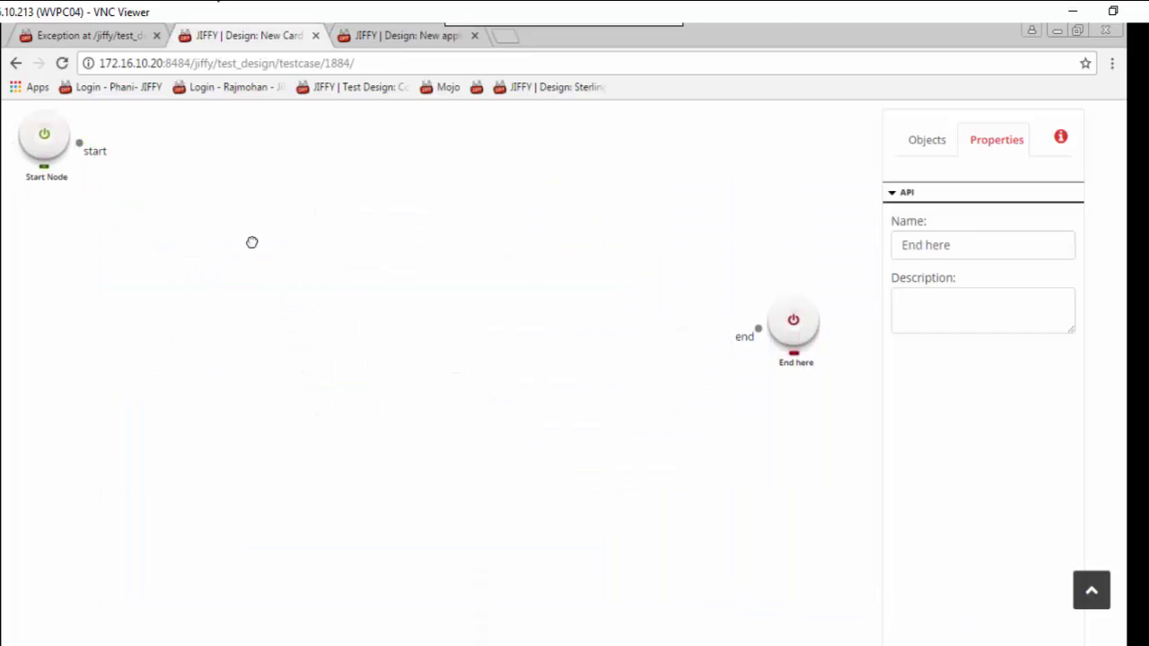
{"action": "key", "text": "ctrl+v"}
{"action": "left_click_drag", "start_coordinate": [79, 144], "coordinate": [152, 237]}
{"action": "left_click_drag", "start_coordinate": [475, 385], "coordinate": [759, 328]}
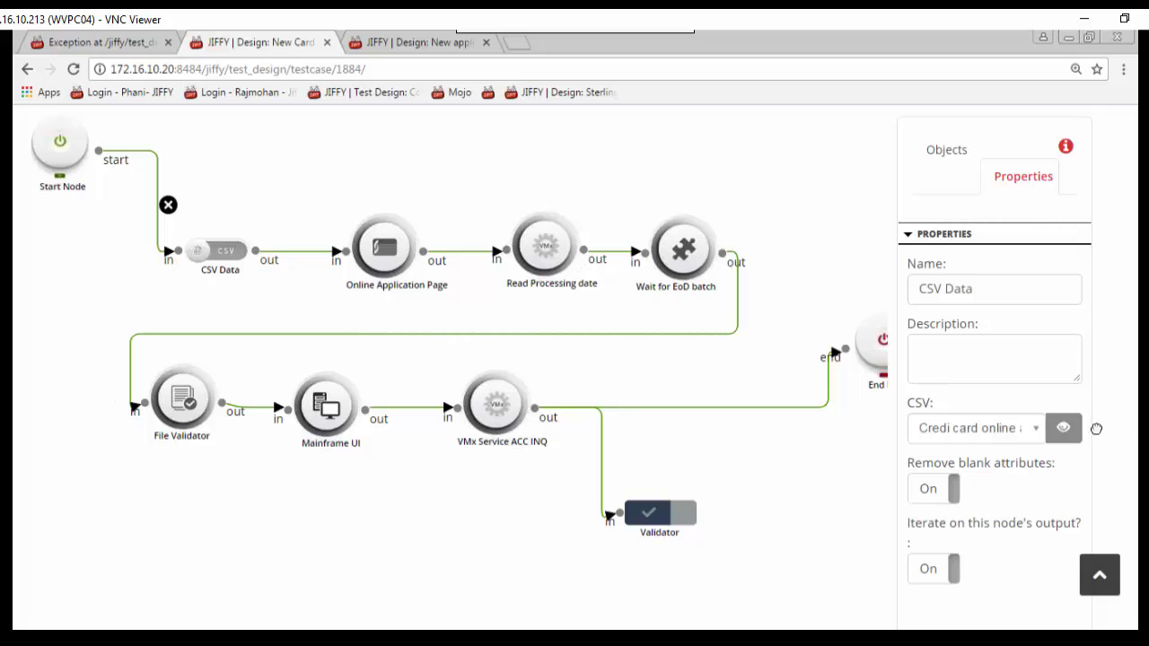
Step: Preview the CSV rows, filter City by 'Florida' down to one record, then close the preview
{"action": "left_click", "coordinate": [1062, 430]}
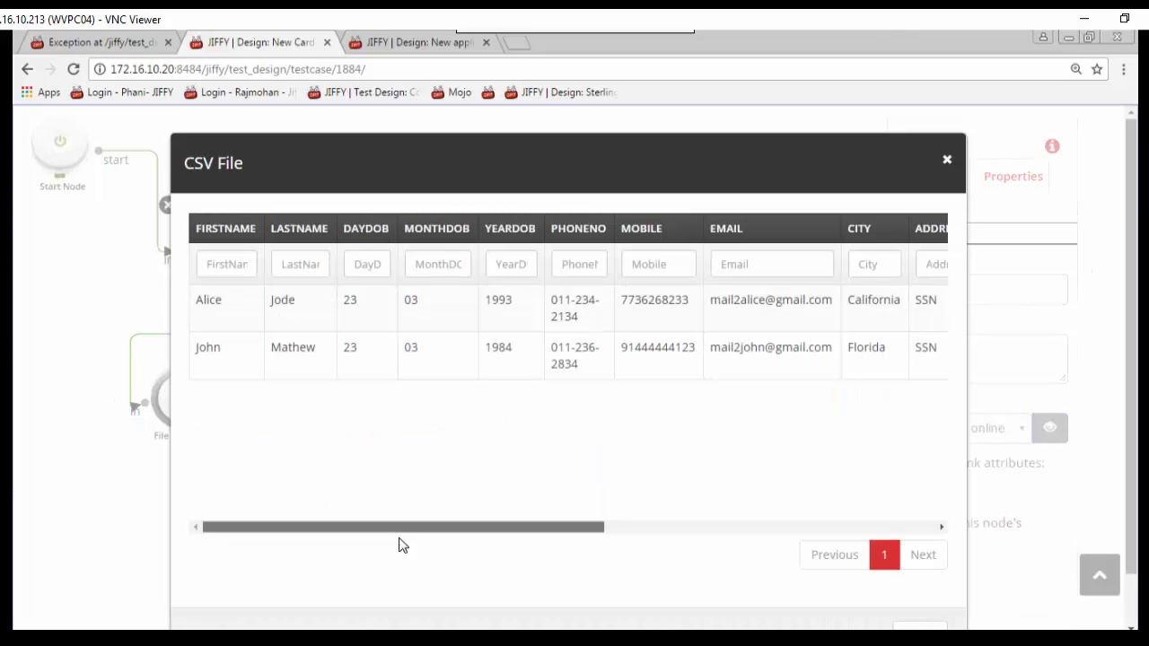
{"action": "scroll", "coordinate": [465, 544], "scroll_direction": "right", "scroll_amount": 2}
{"action": "left_click", "coordinate": [778, 263]}
{"action": "type", "text": "Flo"}
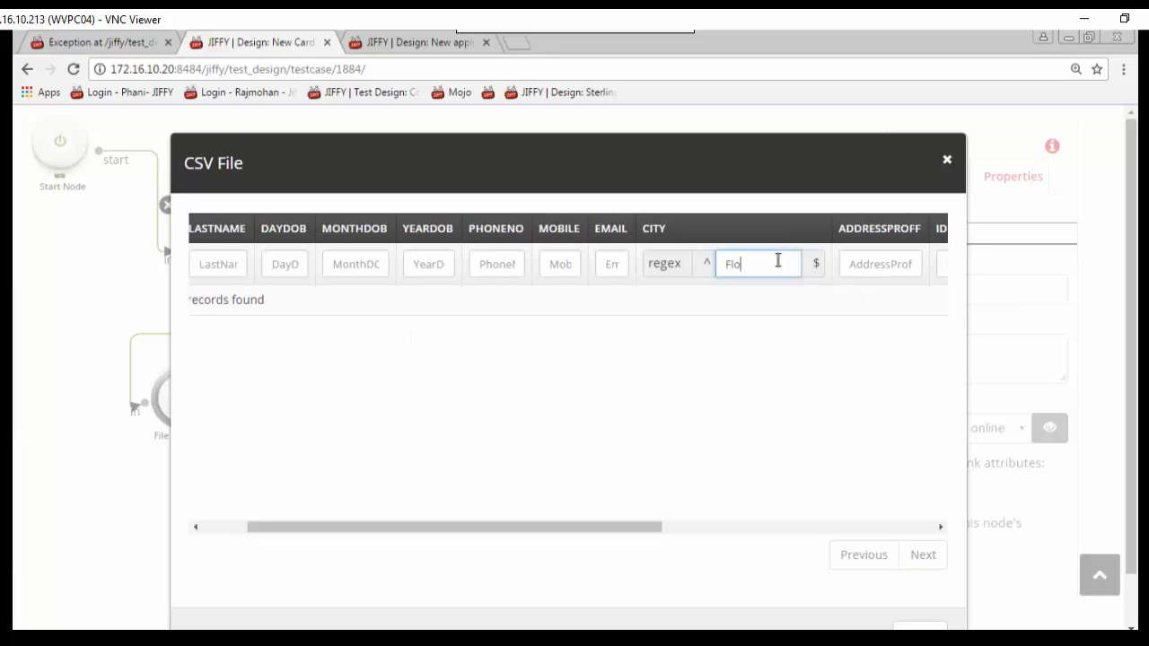
{"action": "type", "text": "rida"}
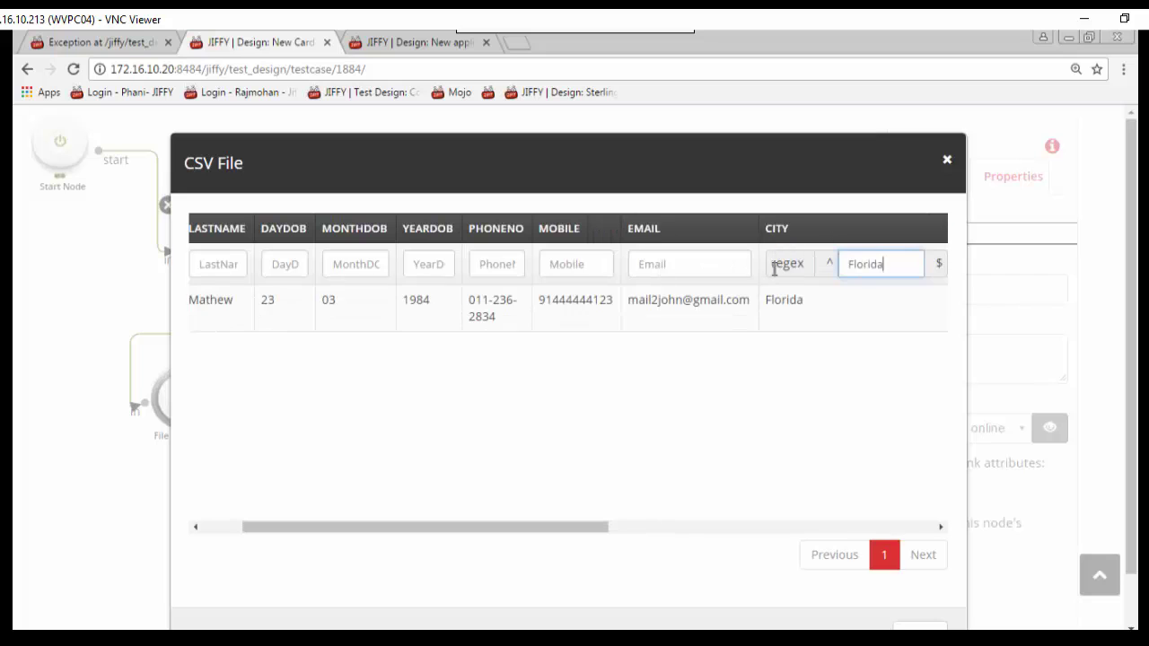
{"action": "left_click", "coordinate": [947, 161]}
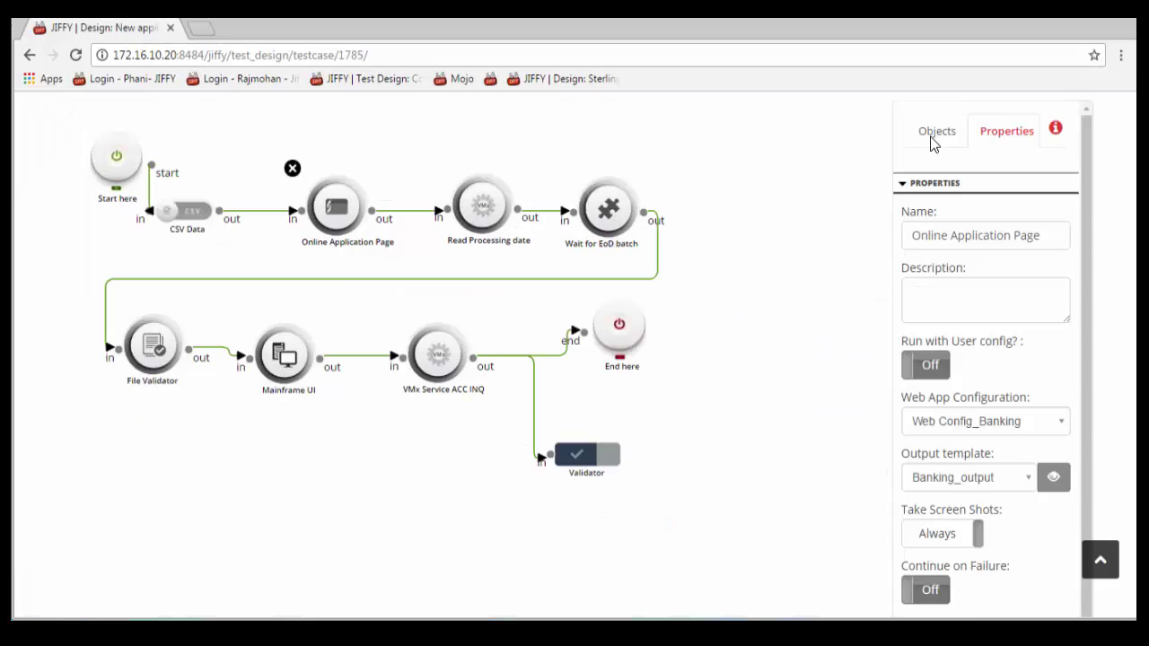
Step: Review the field mappings on the CSV Data → Online Application Page link, then close the editor
{"action": "left_click", "coordinate": [934, 139]}
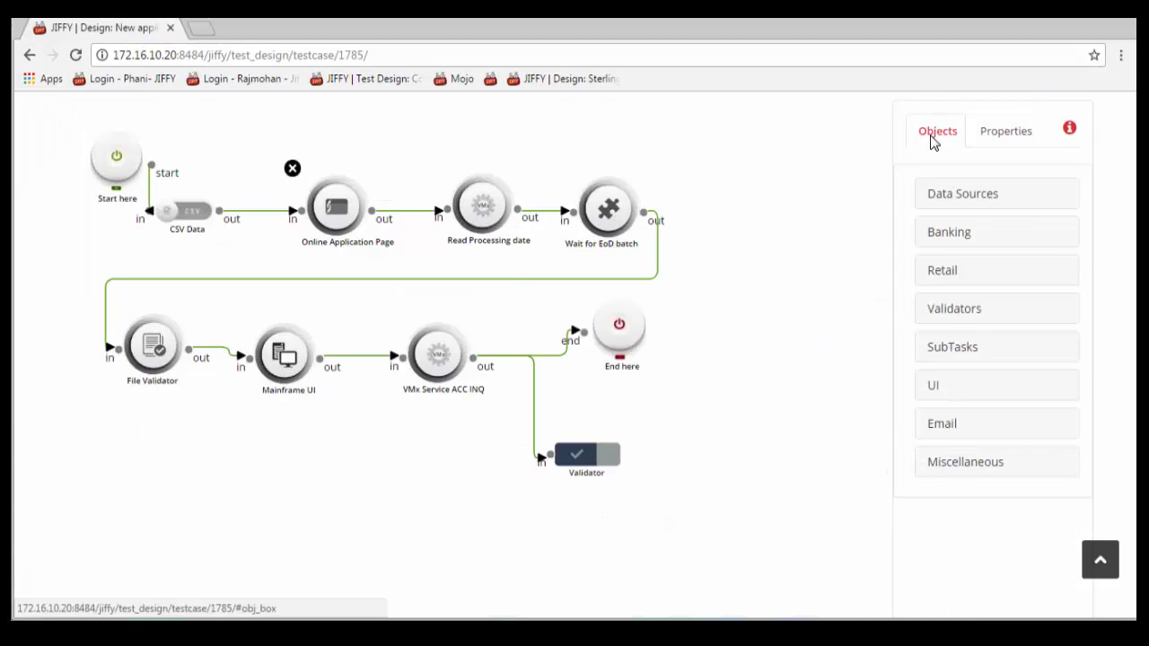
{"action": "left_click", "coordinate": [260, 212]}
{"action": "left_click", "coordinate": [261, 212]}
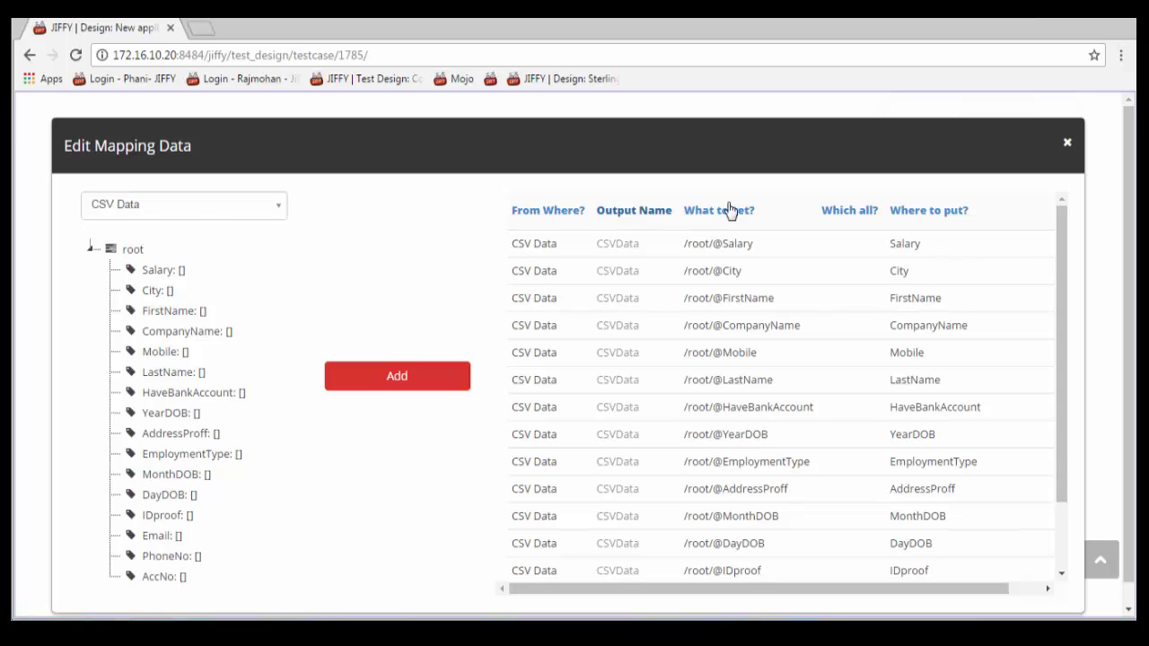
{"action": "left_click_drag", "start_coordinate": [1057, 348], "coordinate": [1069, 470]}
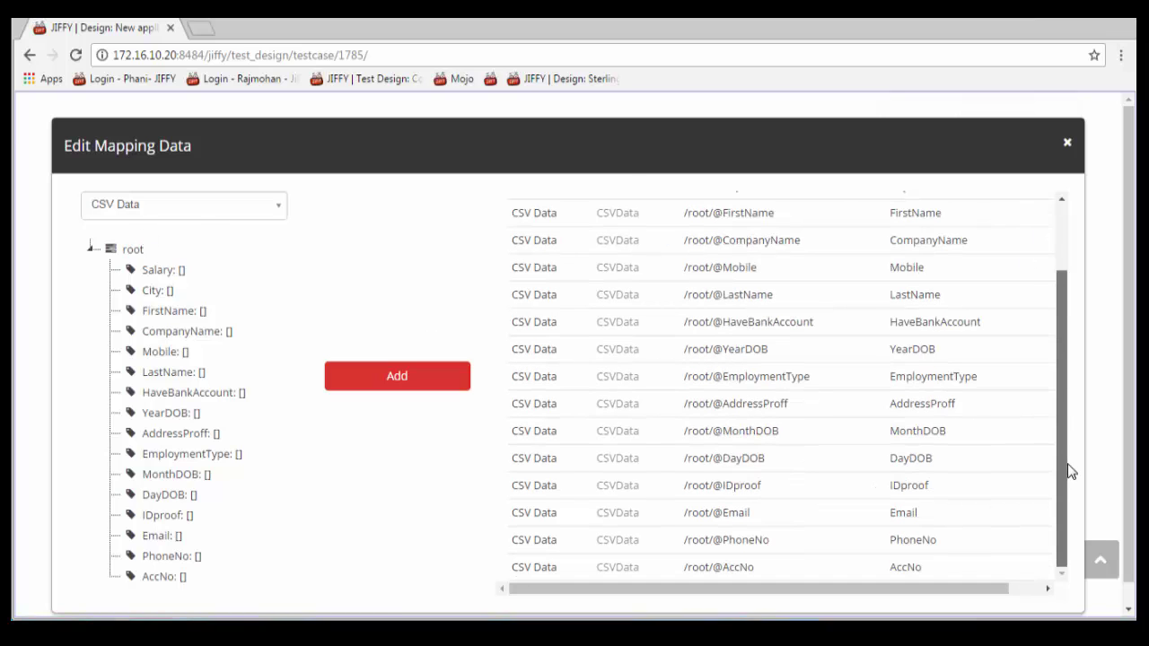
{"action": "left_click", "coordinate": [1068, 145]}
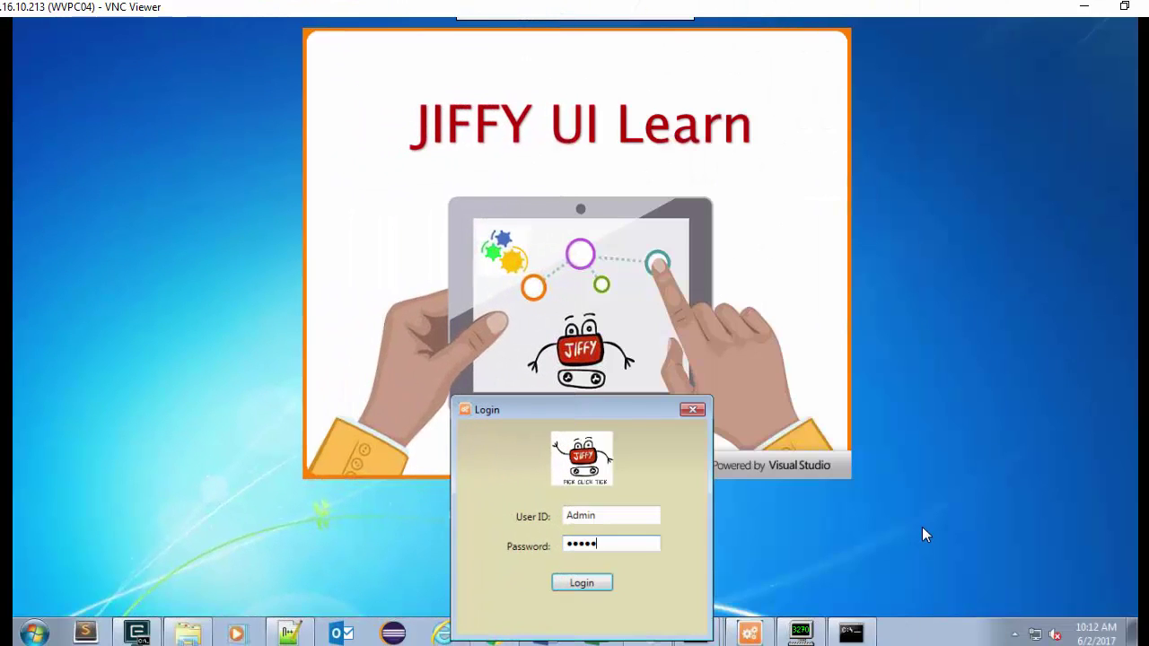
Step: Log in to JIFFY UI Learn and start learning into Online Application Page 1
{"action": "left_click", "coordinate": [582, 583]}
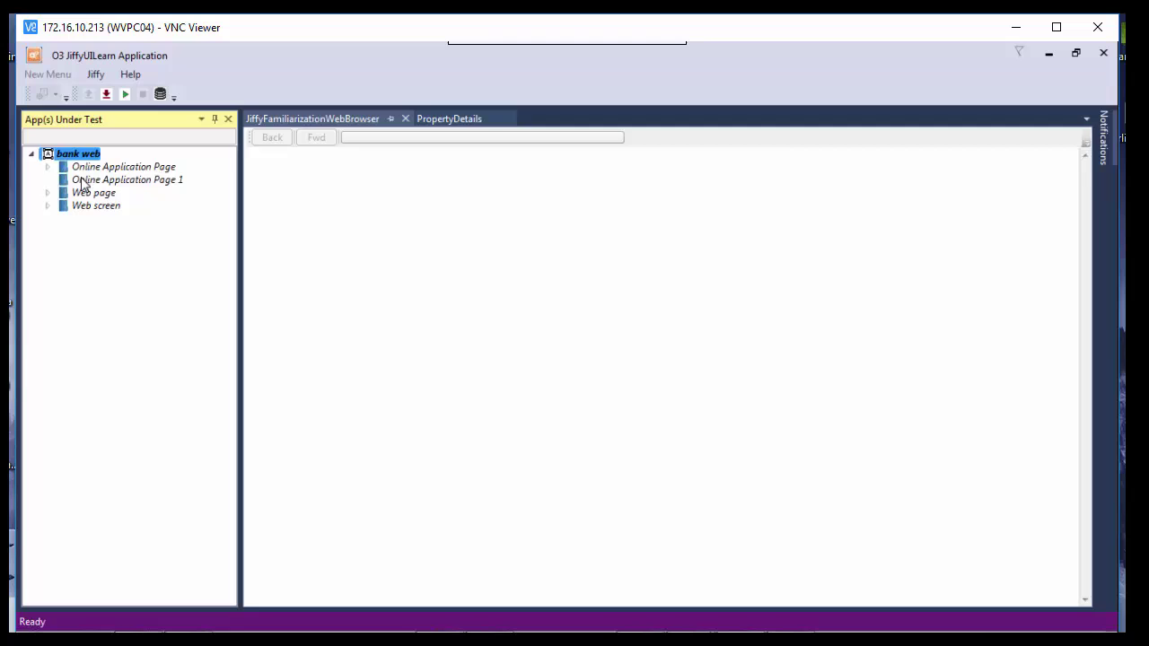
{"action": "left_click", "coordinate": [83, 181]}
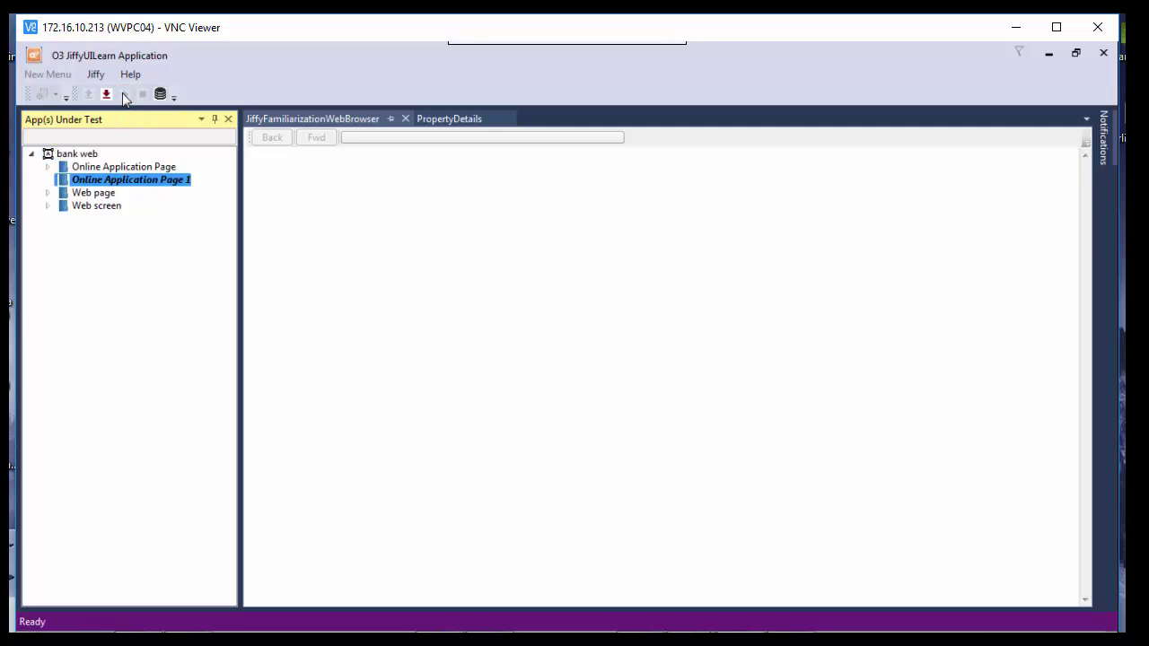
{"action": "left_click", "coordinate": [125, 95]}
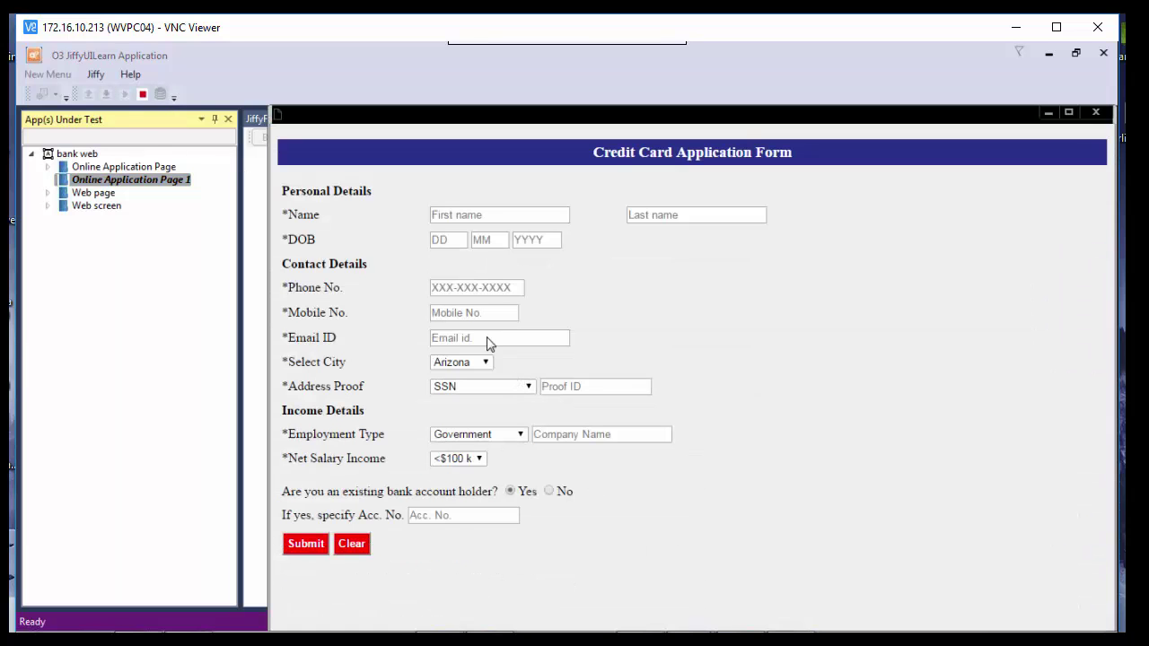
Step: Capture the First name, Last name, day-of-birth and month-of-birth fields
{"action": "left_click", "coordinate": [456, 216]}
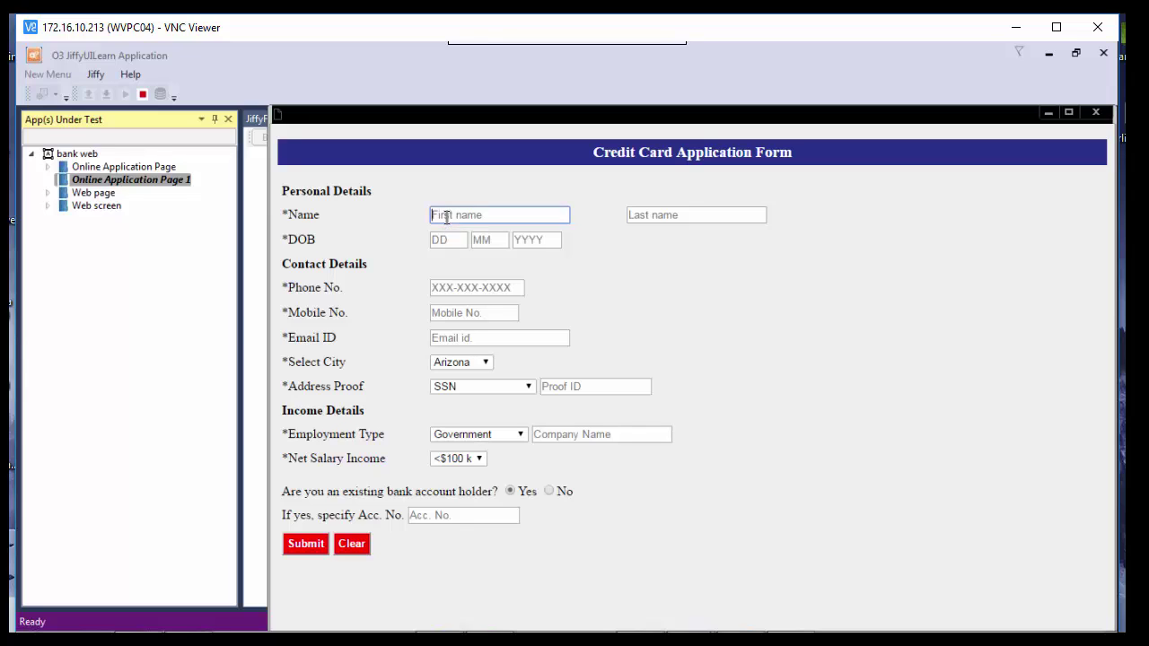
{"action": "left_click", "coordinate": [634, 216]}
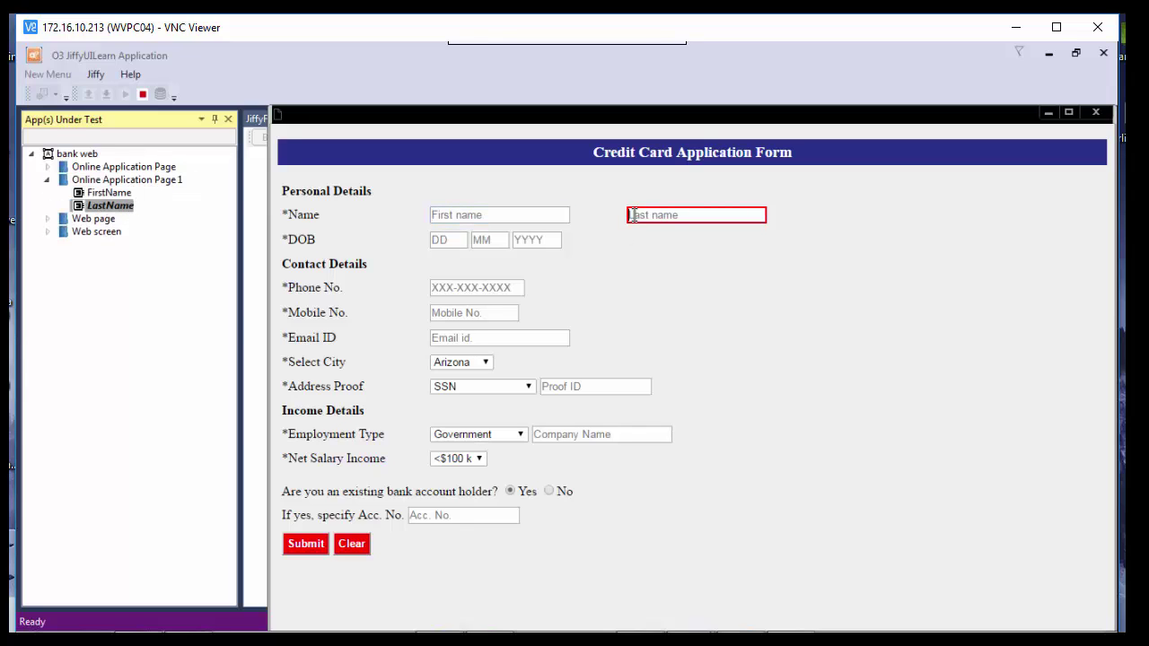
{"action": "left_click", "coordinate": [447, 242]}
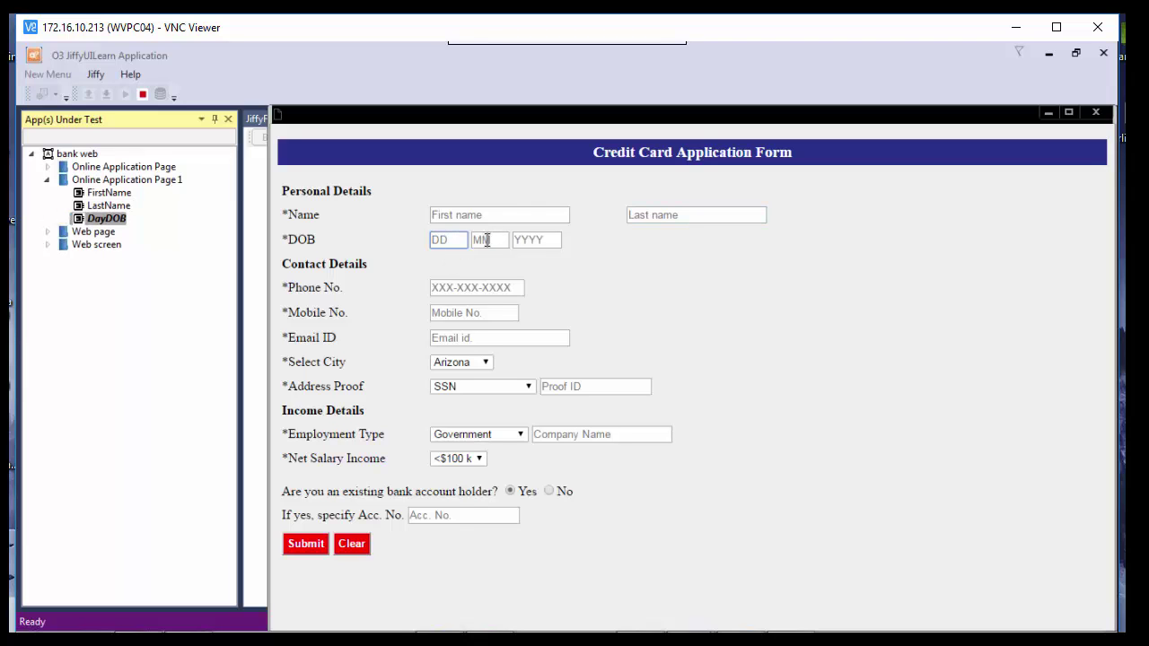
{"action": "left_click", "coordinate": [488, 240]}
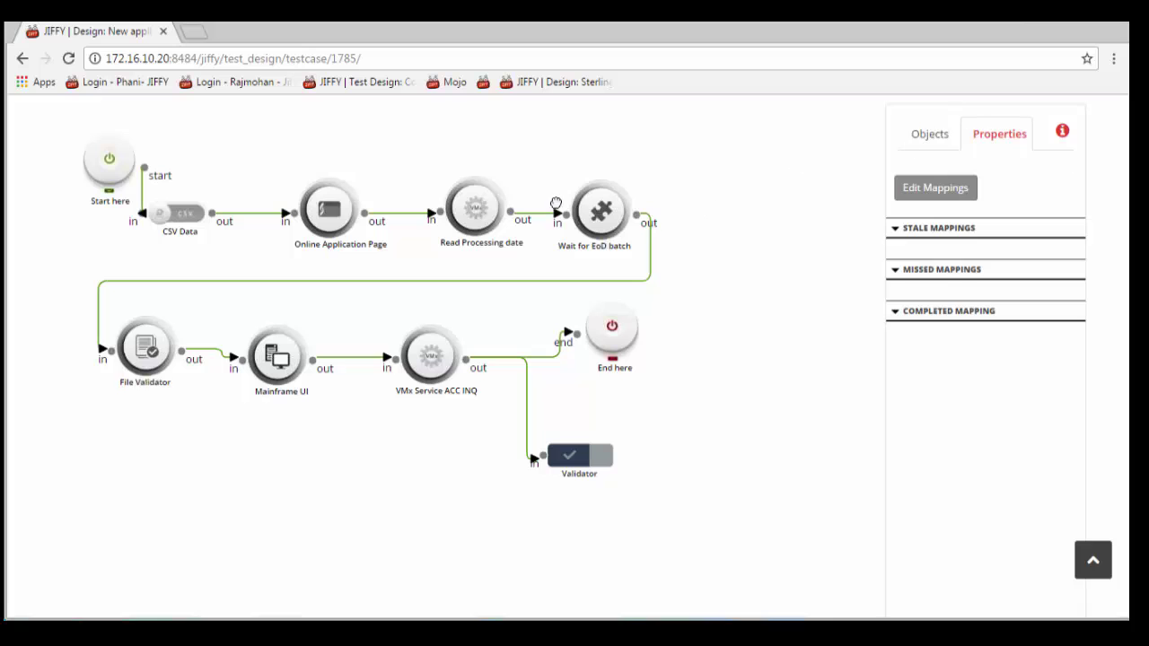
Step: Open the Online Application Page steps, scroll from FirstName input to Ref_id Substring, then close
{"action": "left_click", "coordinate": [329, 215]}
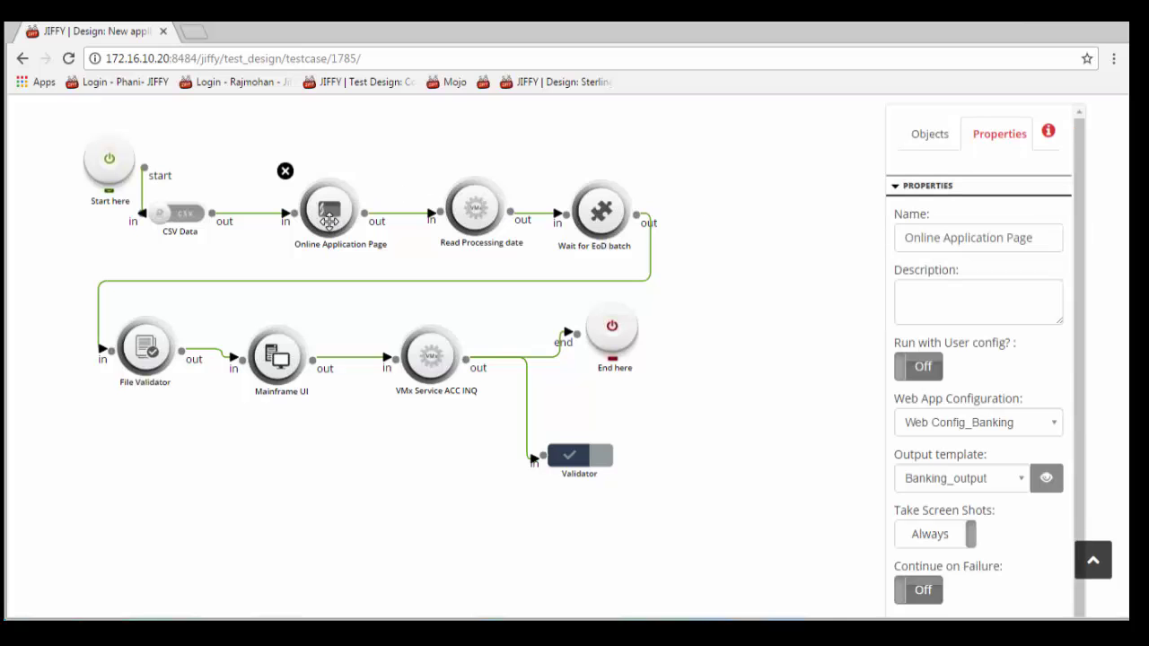
{"action": "double_click", "coordinate": [324, 216]}
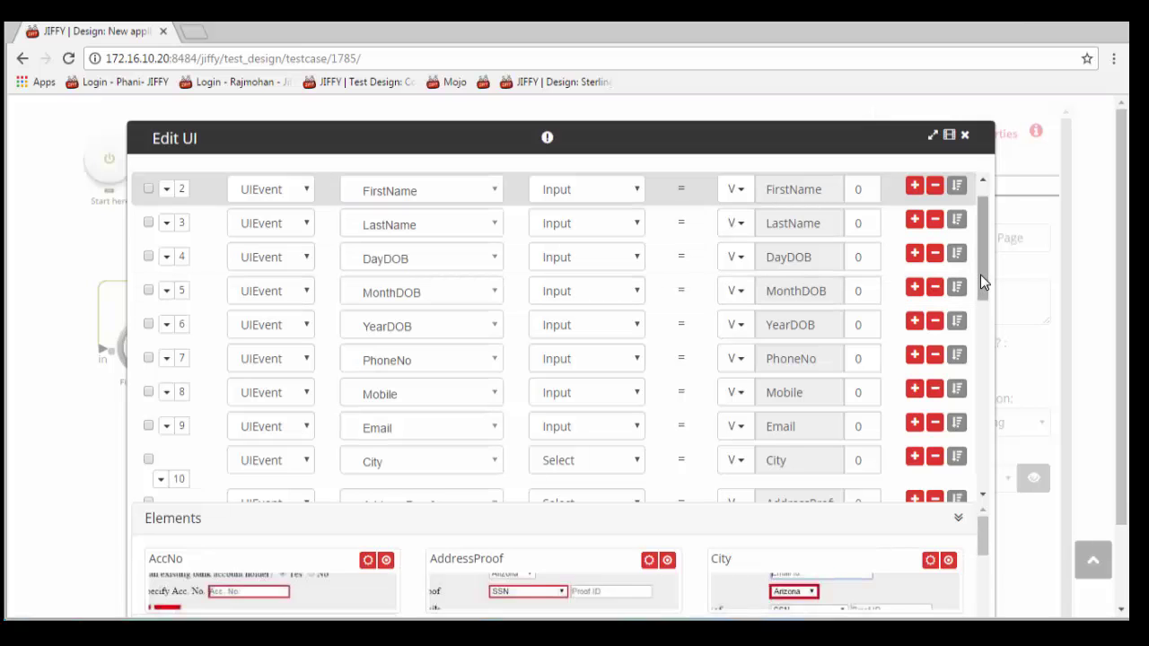
{"action": "scroll", "coordinate": [986, 445], "scroll_direction": "down", "scroll_amount": 10}
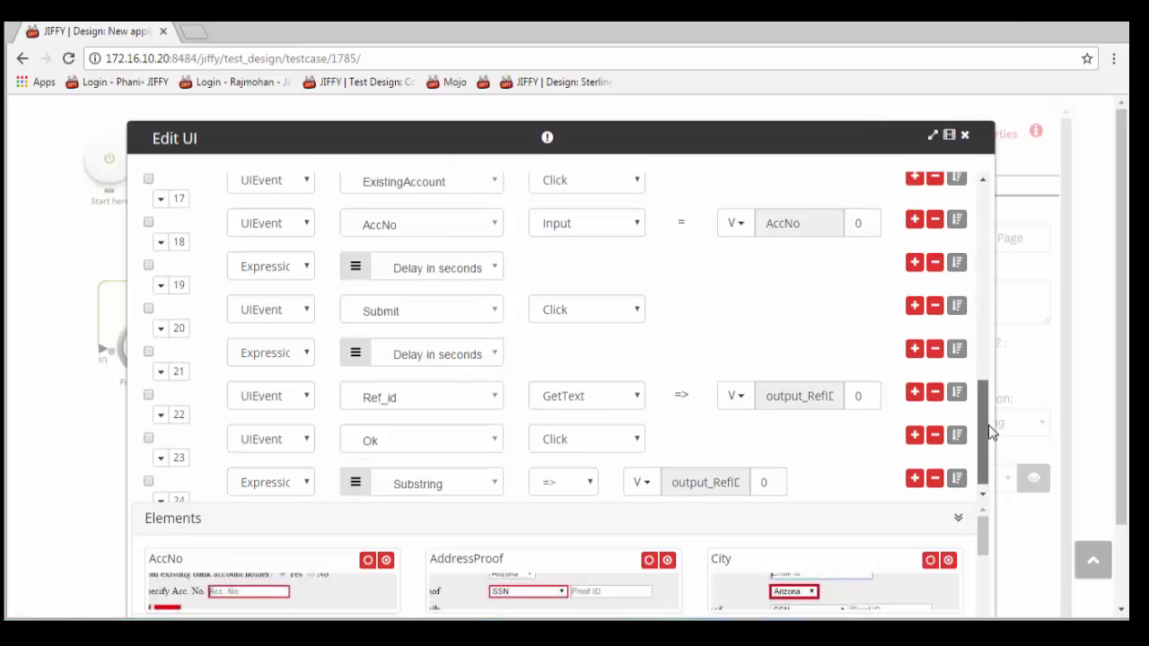
{"action": "scroll", "coordinate": [987, 422], "scroll_direction": "up", "scroll_amount": 6}
{"action": "left_click_drag", "start_coordinate": [975, 272], "coordinate": [976, 190]}
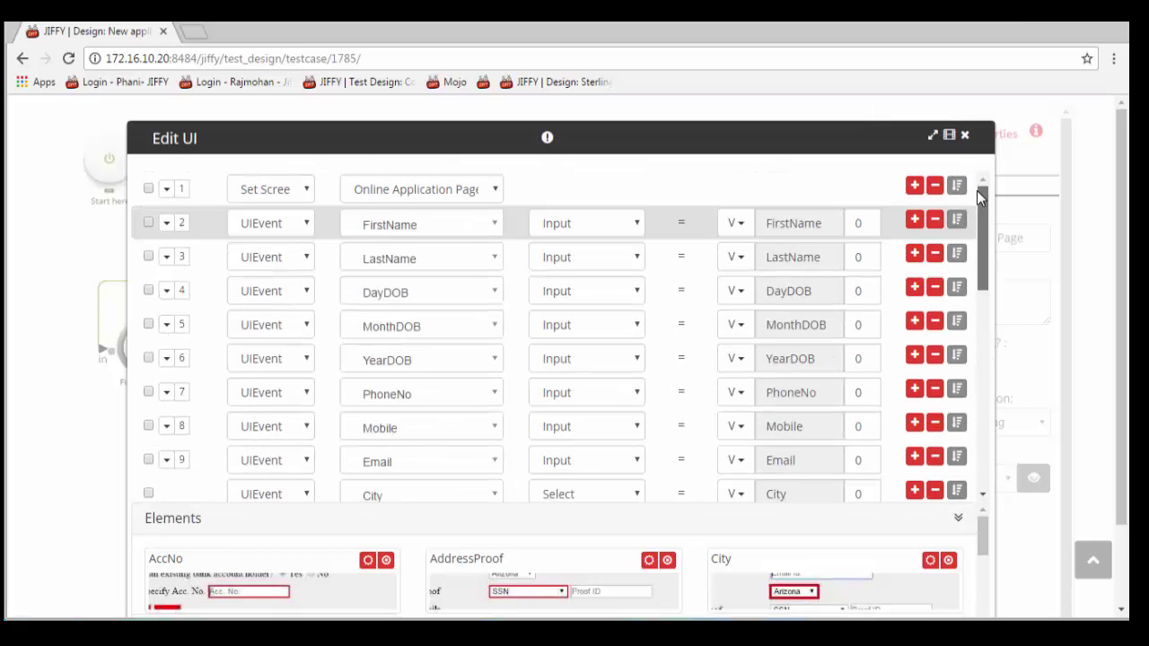
{"action": "left_click", "coordinate": [965, 136]}
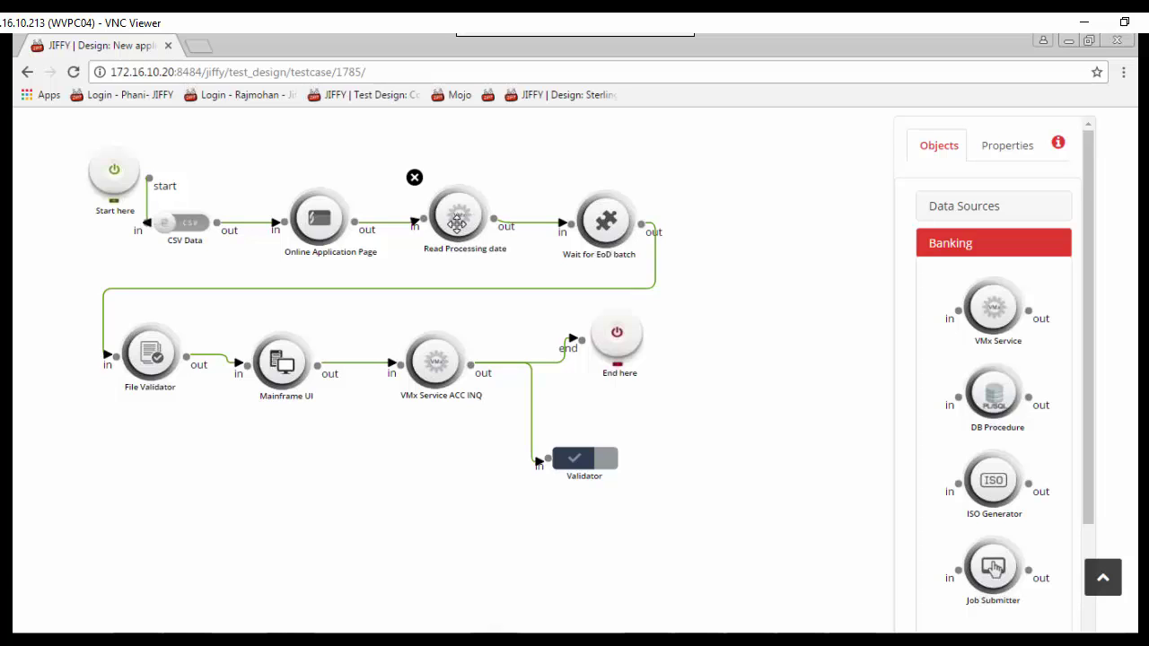
Step: Review Read Processing date's Config_Banking service at /jiffy/service22/ and list the SubTasks node types
{"action": "left_click", "coordinate": [457, 222]}
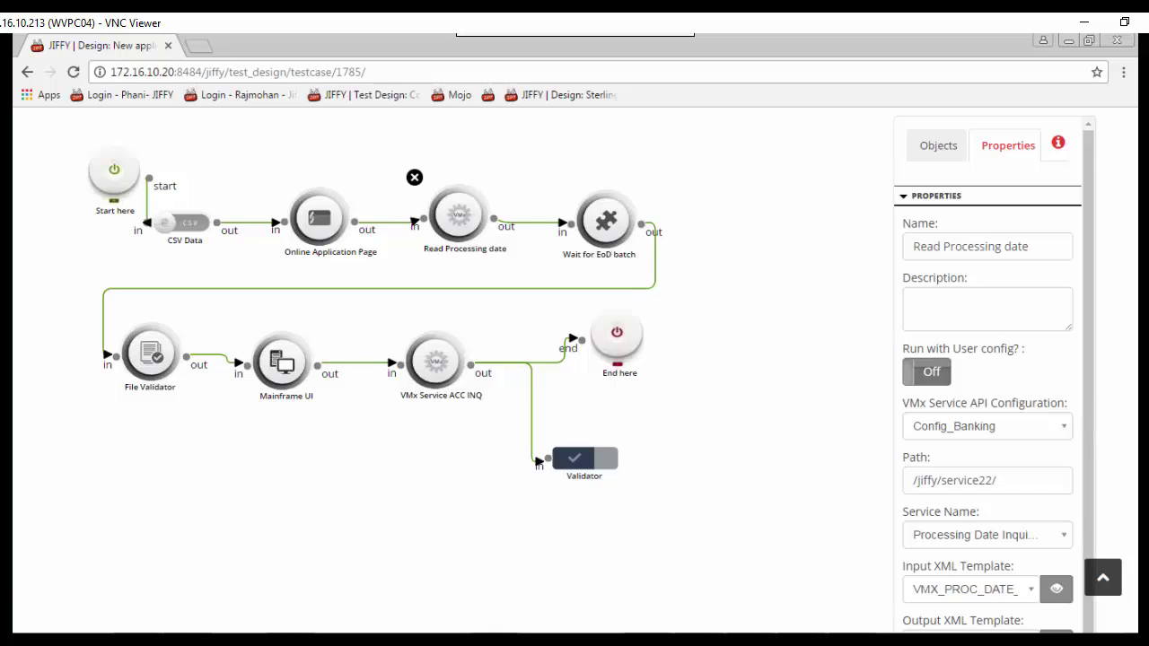
{"action": "left_click", "coordinate": [1087, 627]}
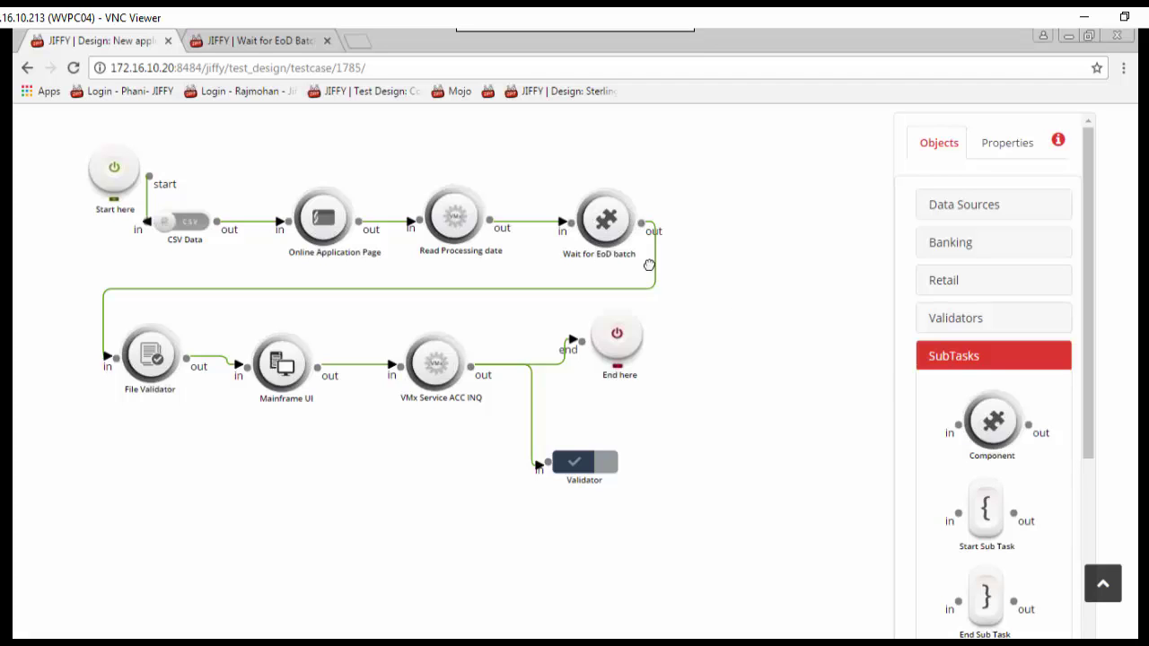
Step: Review the Pre batch data mappings on the link into Wait for EoD batch
{"action": "left_click", "coordinate": [599, 226]}
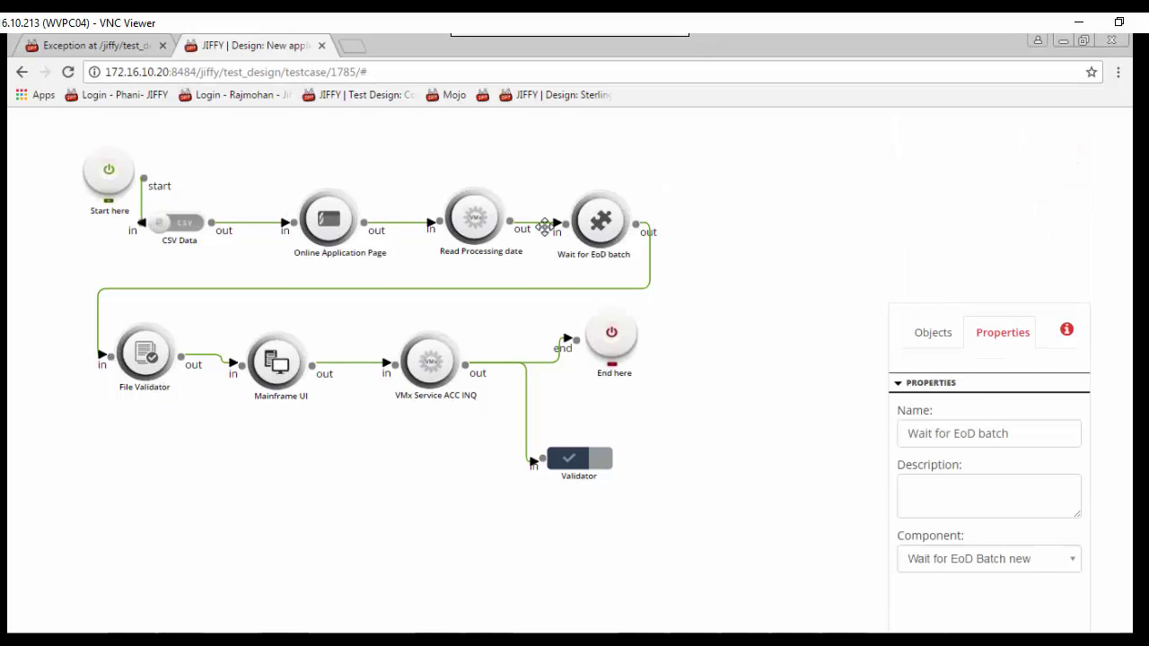
{"action": "left_click", "coordinate": [549, 220]}
{"action": "left_click", "coordinate": [544, 224]}
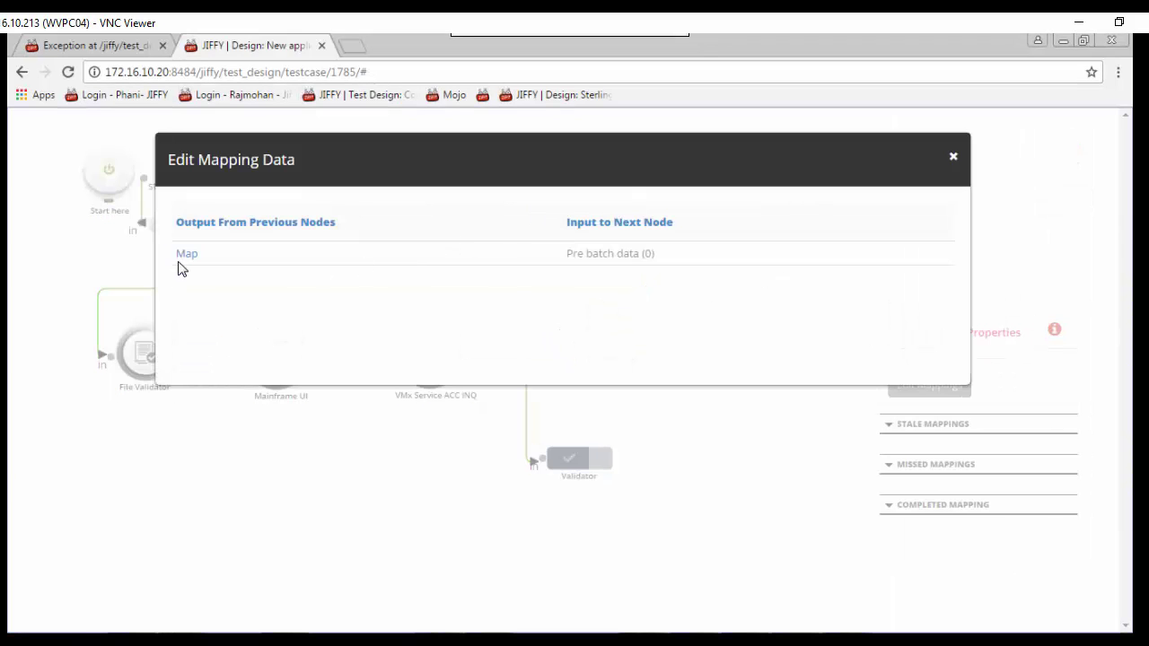
{"action": "left_click", "coordinate": [184, 256]}
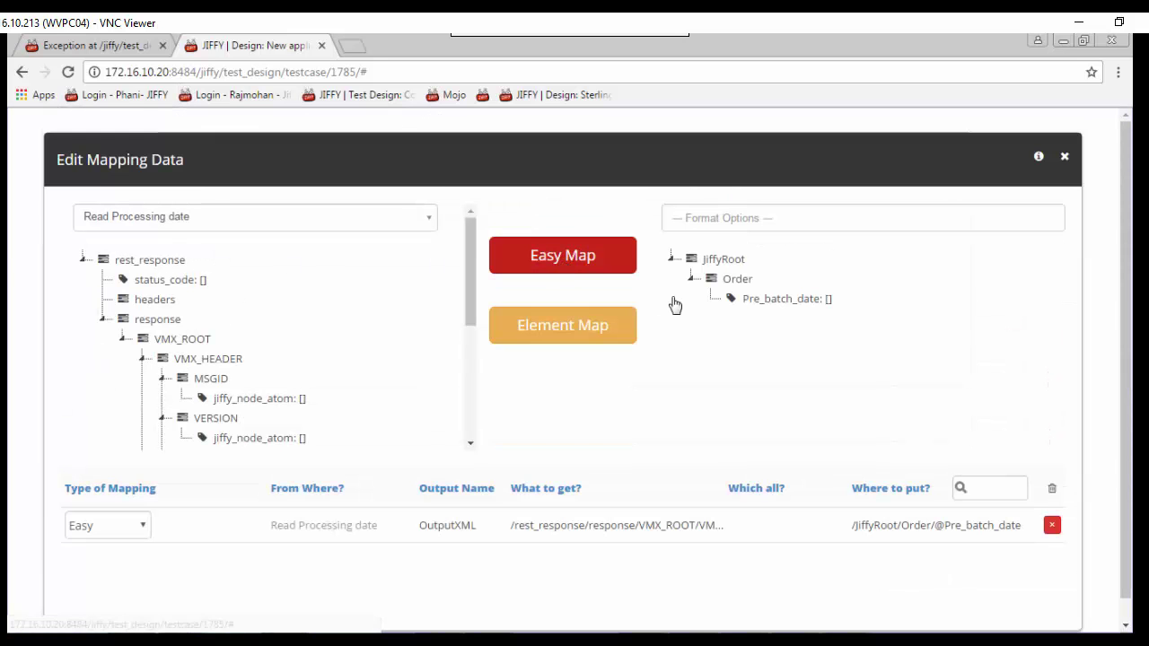
Step: Close both mapping editors and open the Wait for EoD Batch component definition
{"action": "left_click", "coordinate": [1066, 158]}
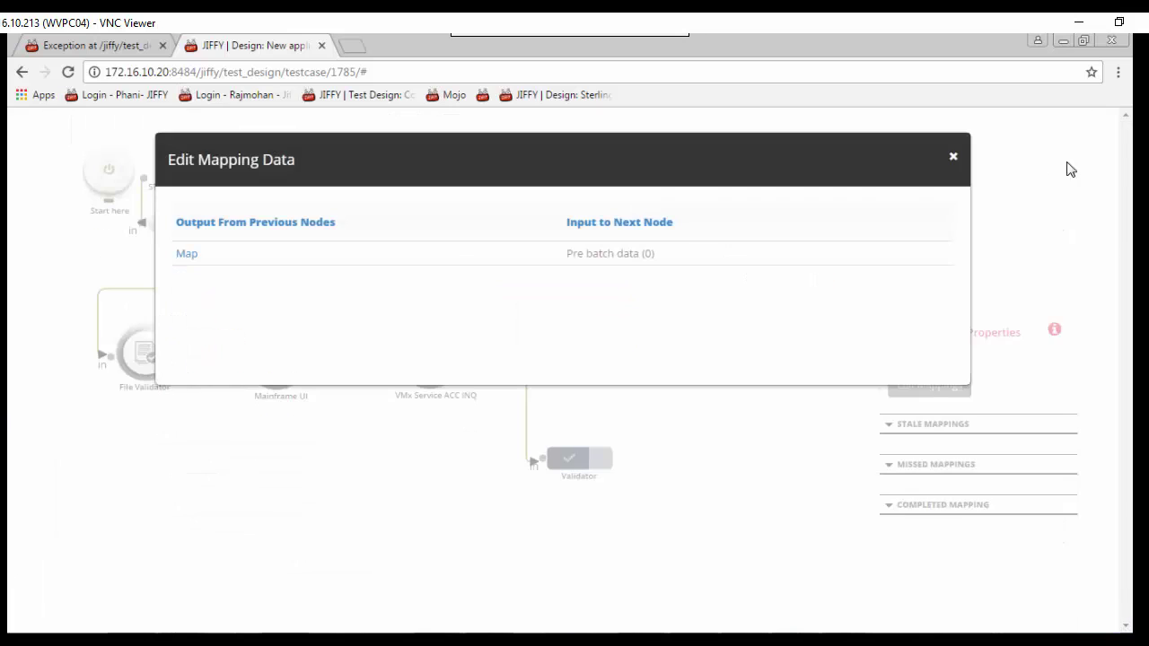
{"action": "left_click", "coordinate": [954, 159]}
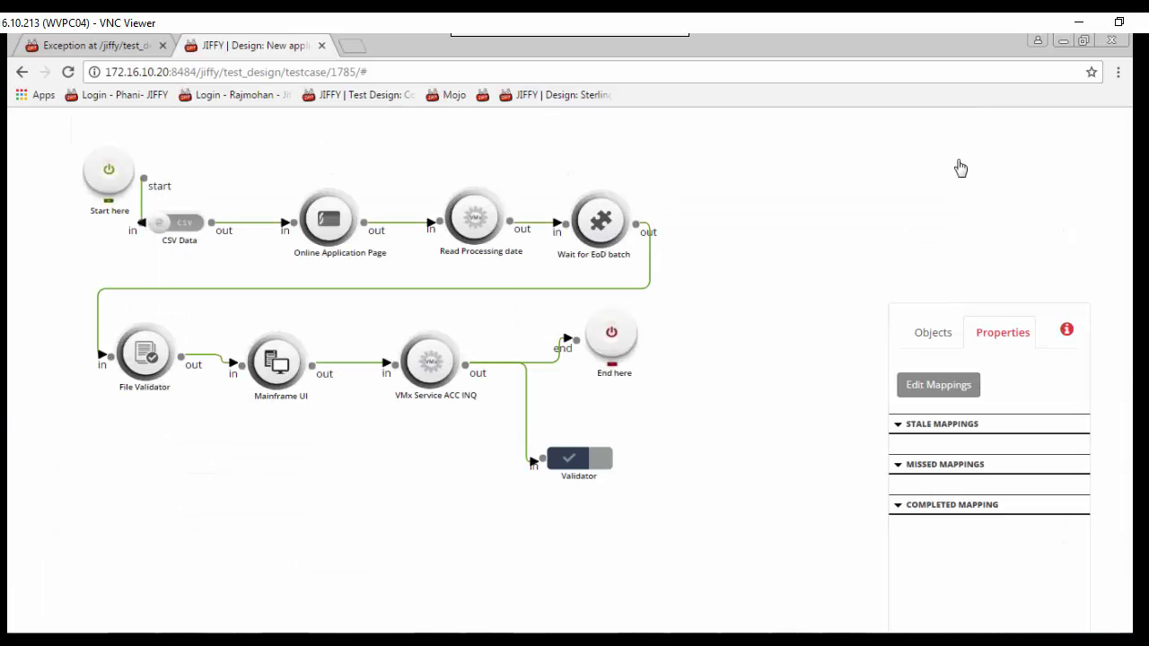
{"action": "double_click", "coordinate": [557, 255]}
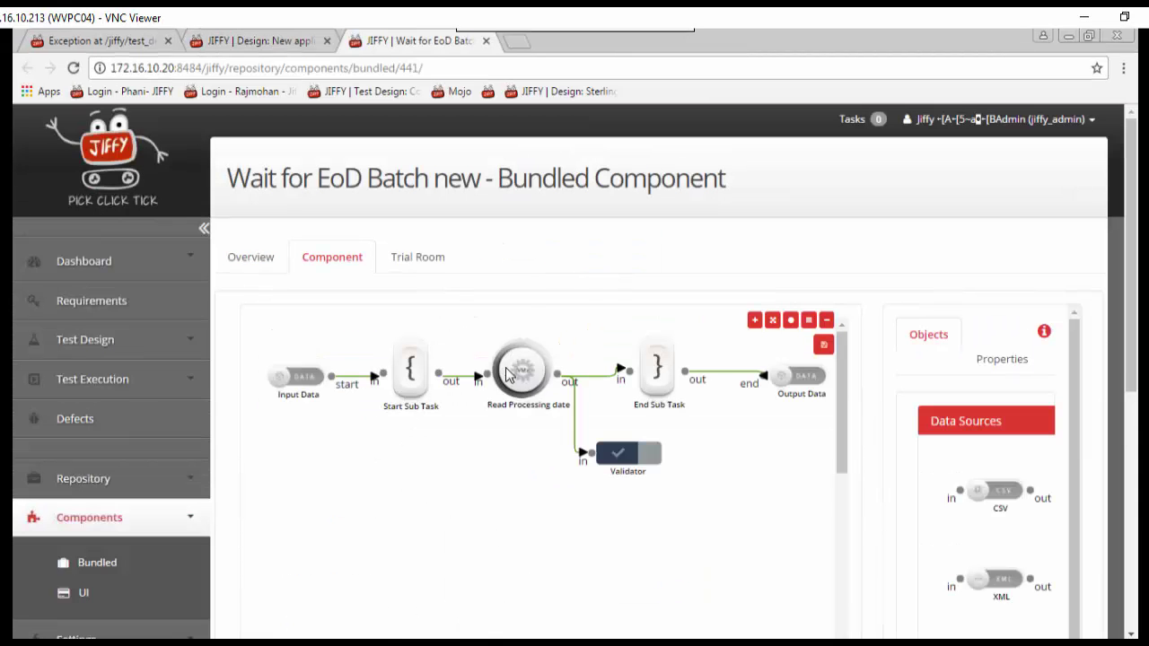
Step: Switch back to the 'JIFFY | Design' tab showing test case 1785's workflow
{"action": "left_click", "coordinate": [262, 43]}
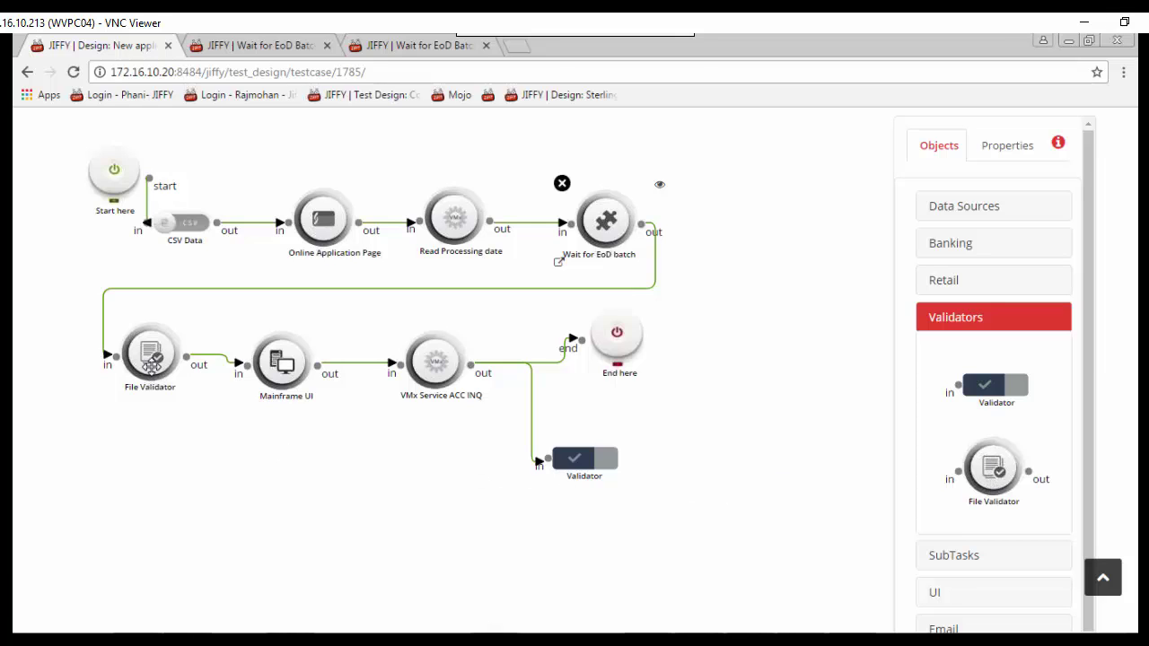
{"action": "left_click", "coordinate": [150, 366]}
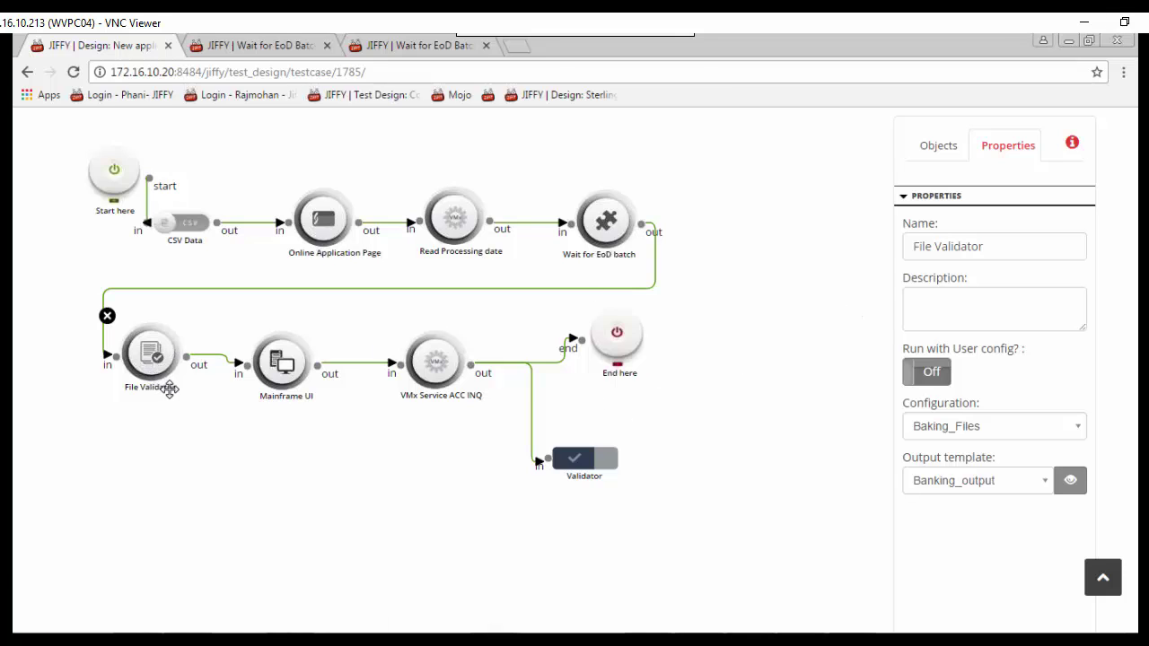
{"action": "left_click", "coordinate": [940, 160]}
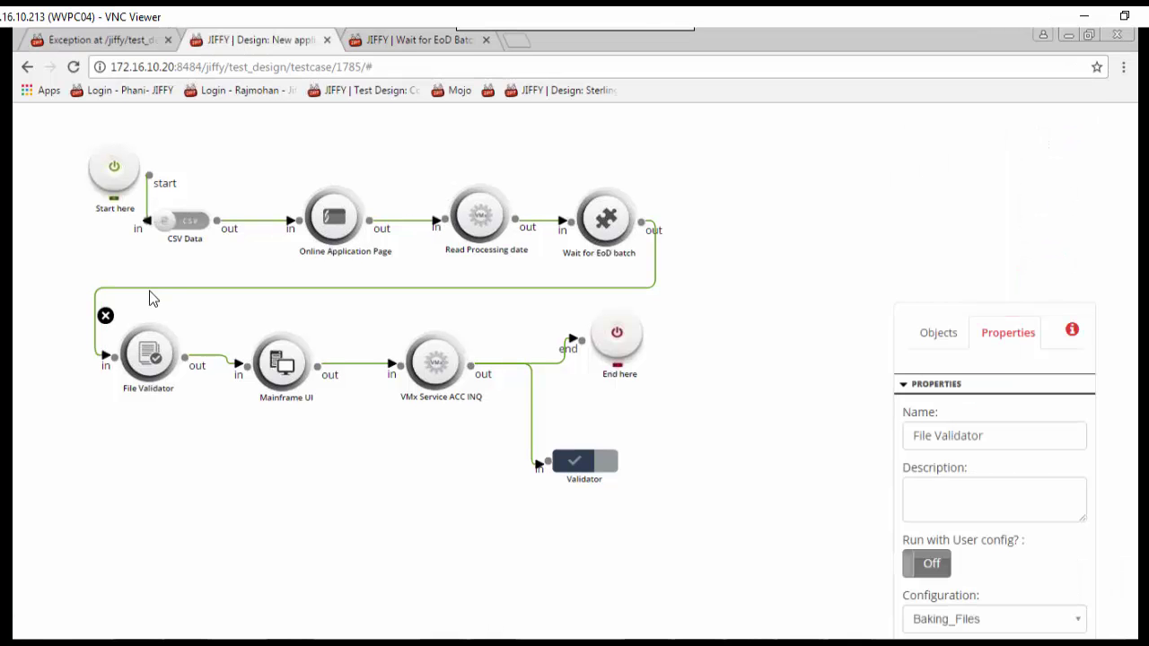
{"action": "left_click", "coordinate": [149, 290]}
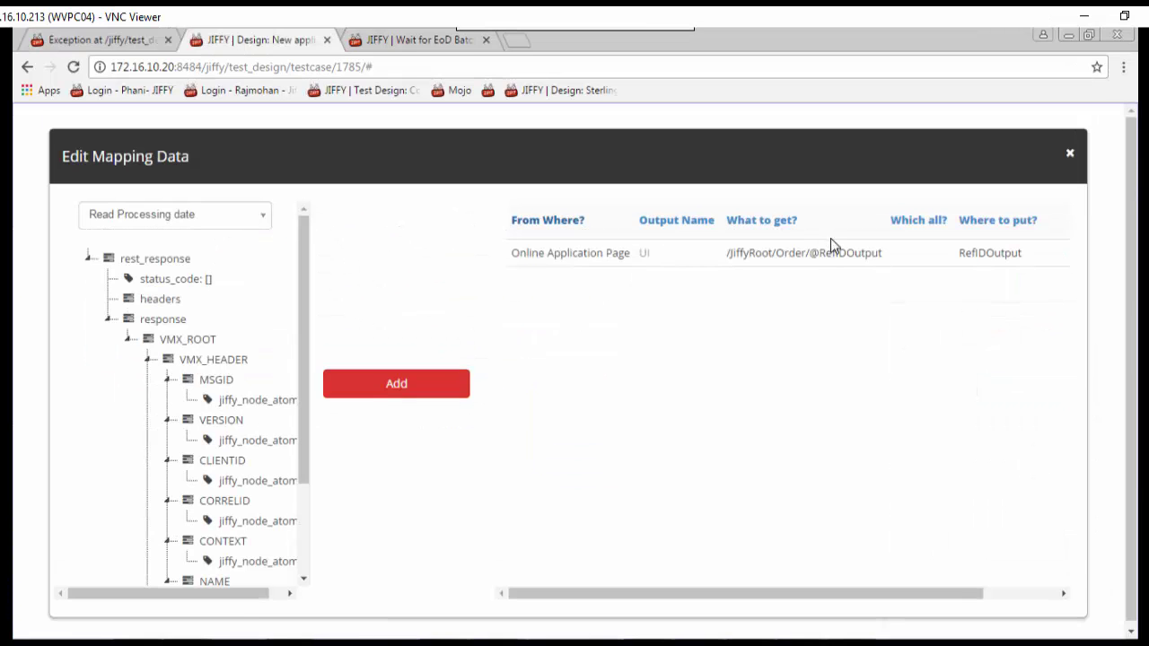
{"action": "left_click", "coordinate": [1070, 156]}
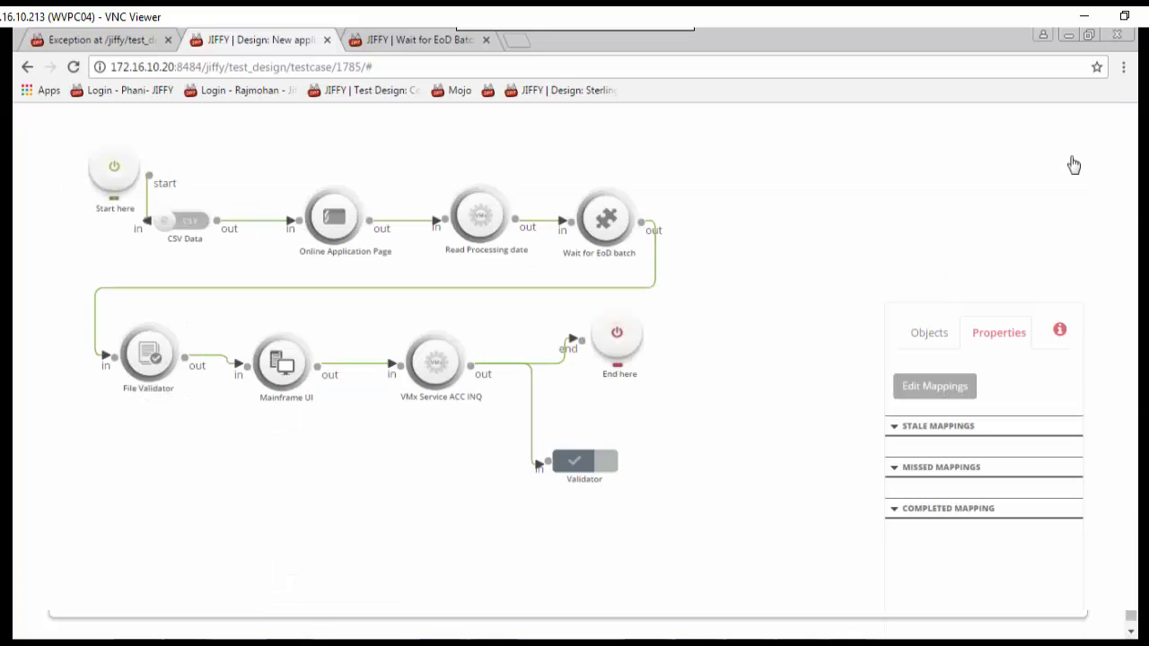
{"action": "left_click", "coordinate": [142, 371]}
{"action": "double_click", "coordinate": [142, 372]}
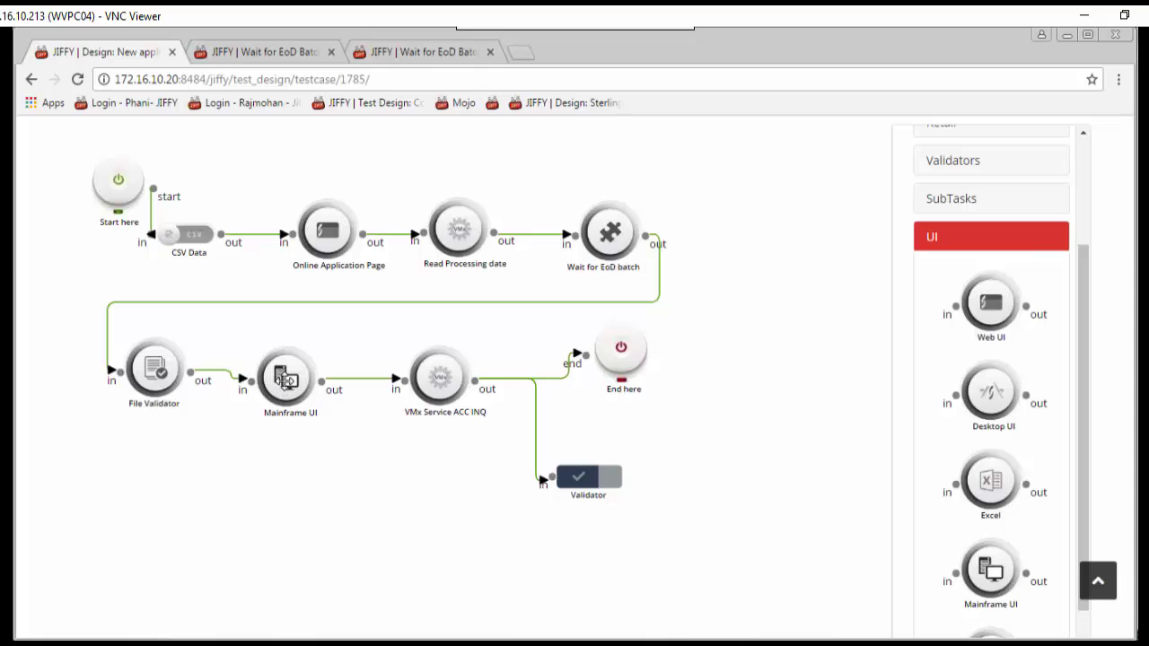
Step: Open the Mainframe UI step editor and scroll through its 17 steps to the final Get Text
{"action": "double_click", "coordinate": [285, 381]}
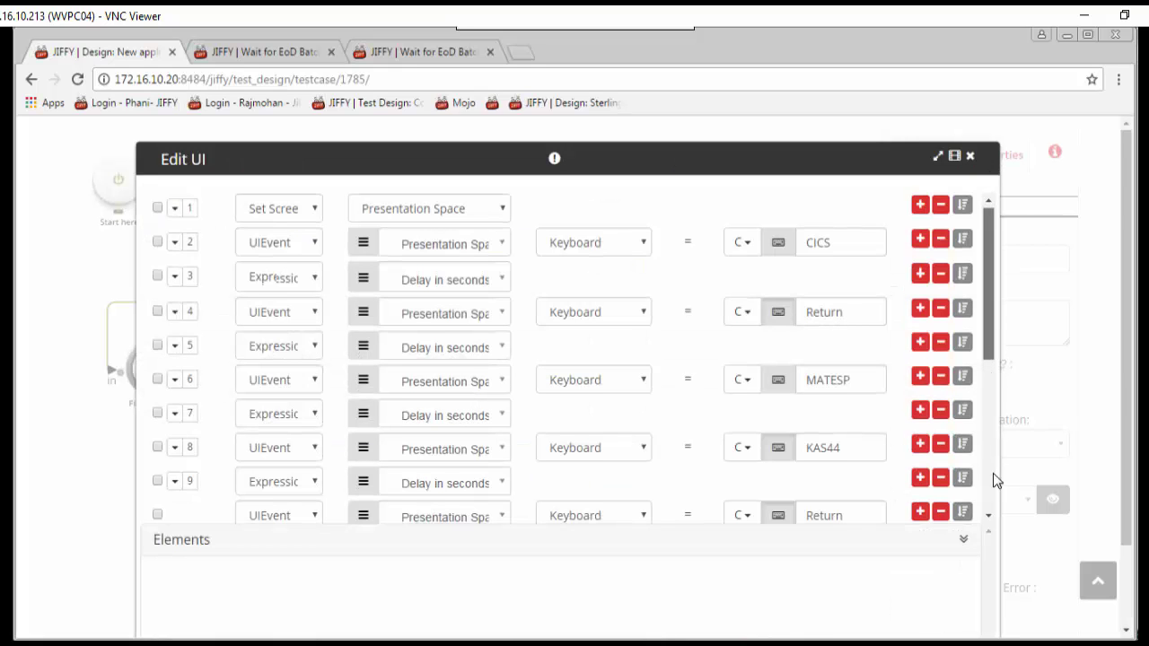
{"action": "left_click", "coordinate": [989, 517]}
{"action": "scroll", "coordinate": [993, 519], "scroll_direction": "down", "scroll_amount": 5}
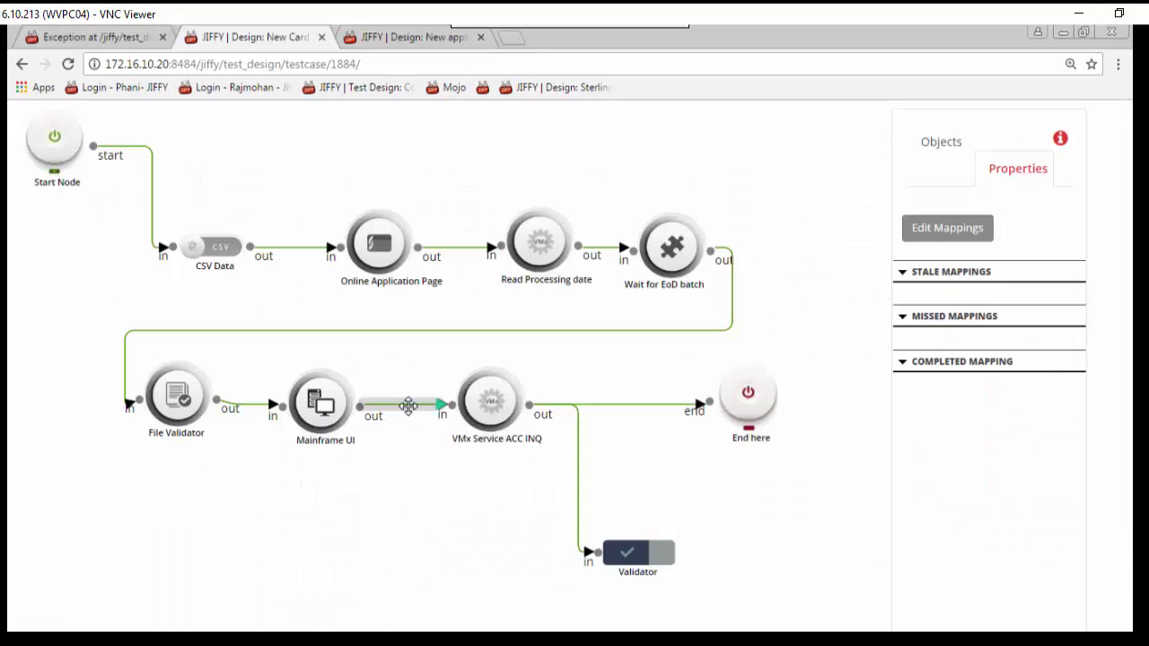
Step: Easy Map Read Processing date's VMX_ROOT response fields onto the VMX_ROOT template
{"action": "left_click", "coordinate": [405, 406]}
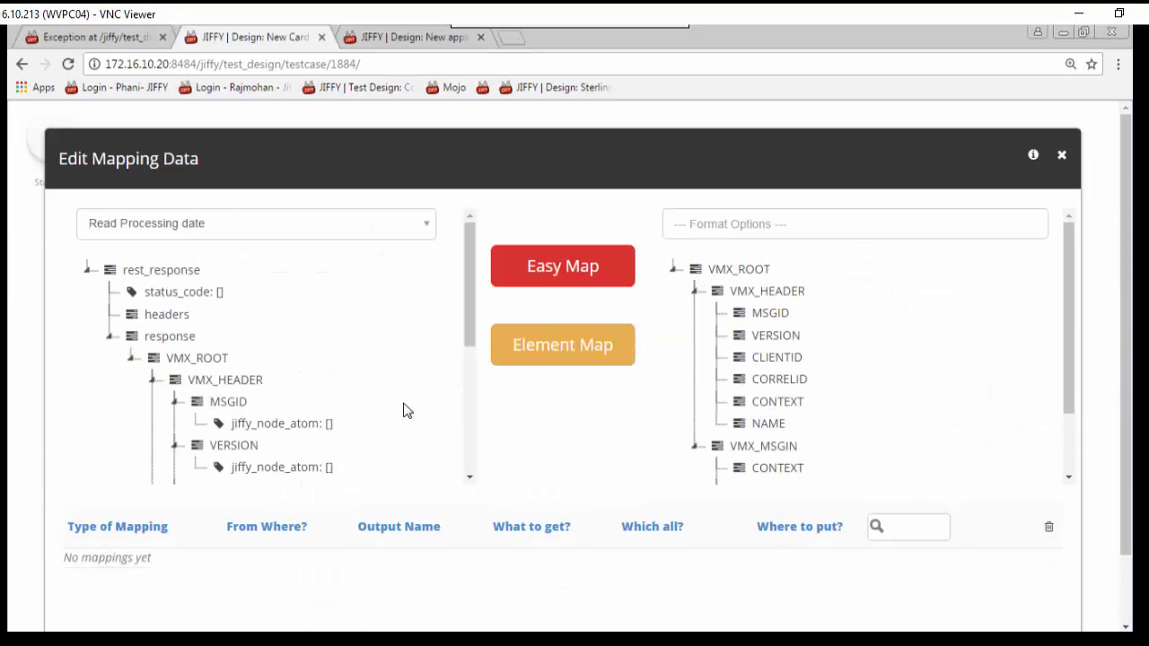
{"action": "left_click", "coordinate": [428, 226]}
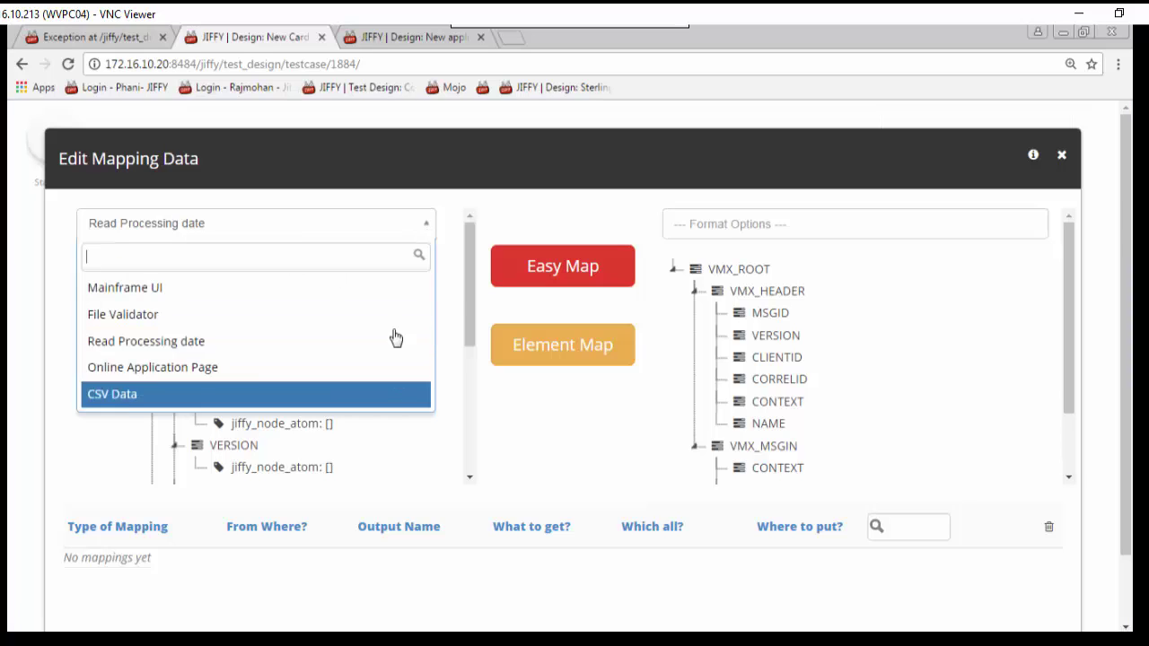
{"action": "left_click", "coordinate": [386, 342]}
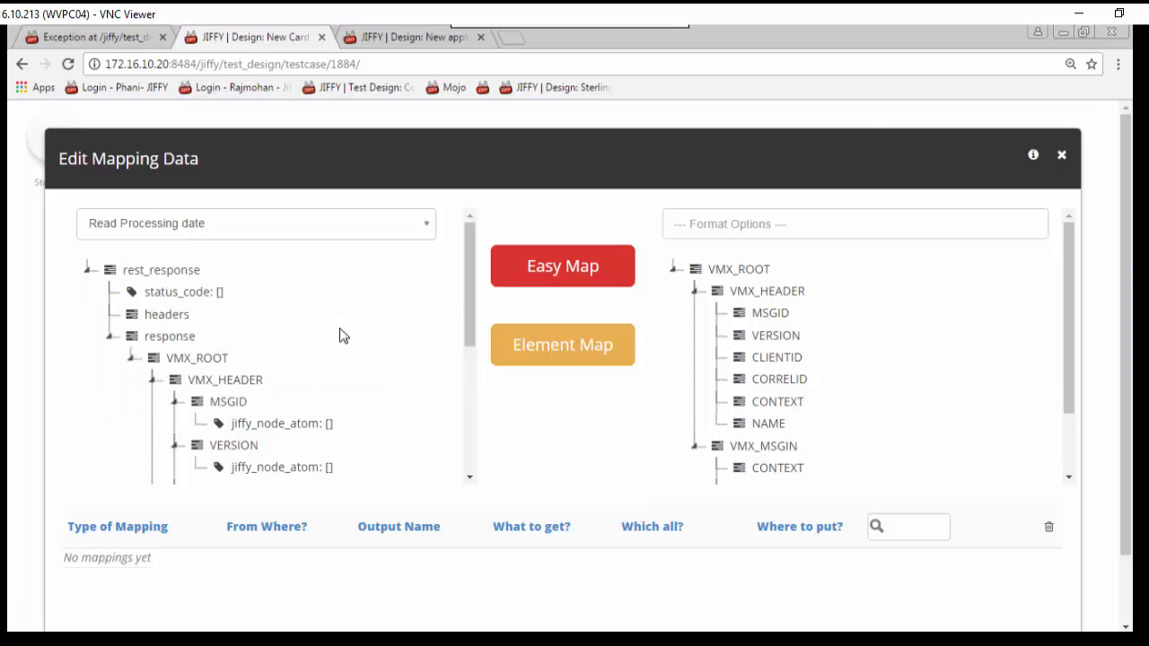
{"action": "mouse_move", "coordinate": [466, 321]}
{"action": "left_mouse_down"}
{"action": "mouse_move", "coordinate": [469, 390]}
{"action": "mouse_move", "coordinate": [474, 323]}
{"action": "left_mouse_up"}
{"action": "left_click", "coordinate": [222, 356]}
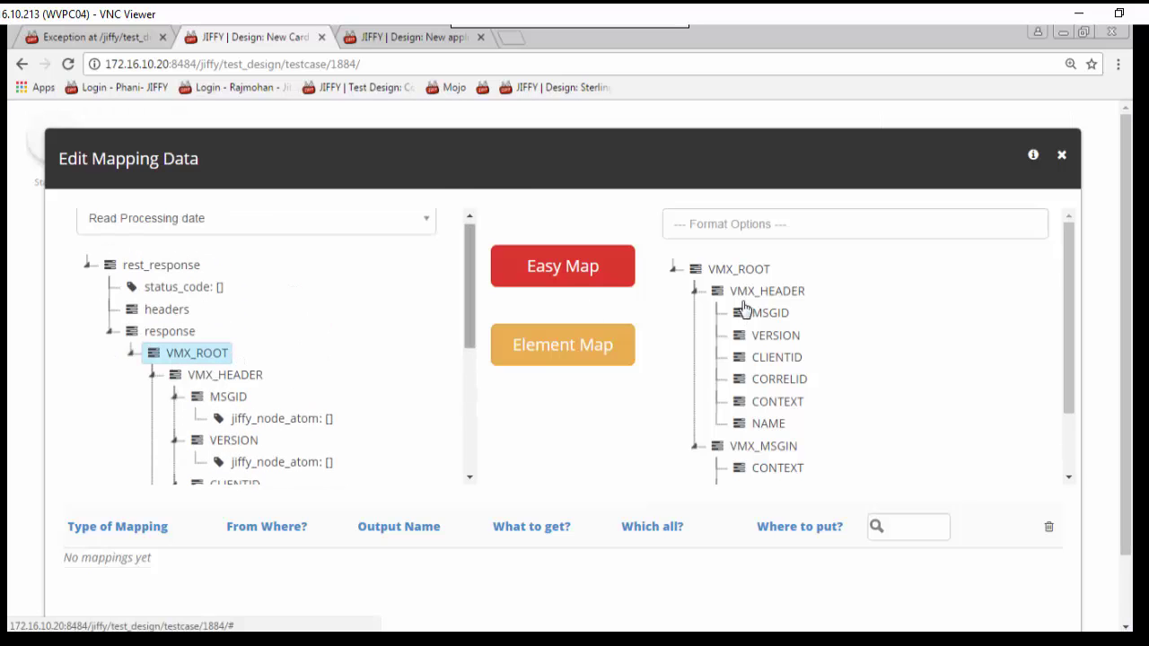
{"action": "left_click", "coordinate": [734, 271]}
{"action": "left_click", "coordinate": [588, 273]}
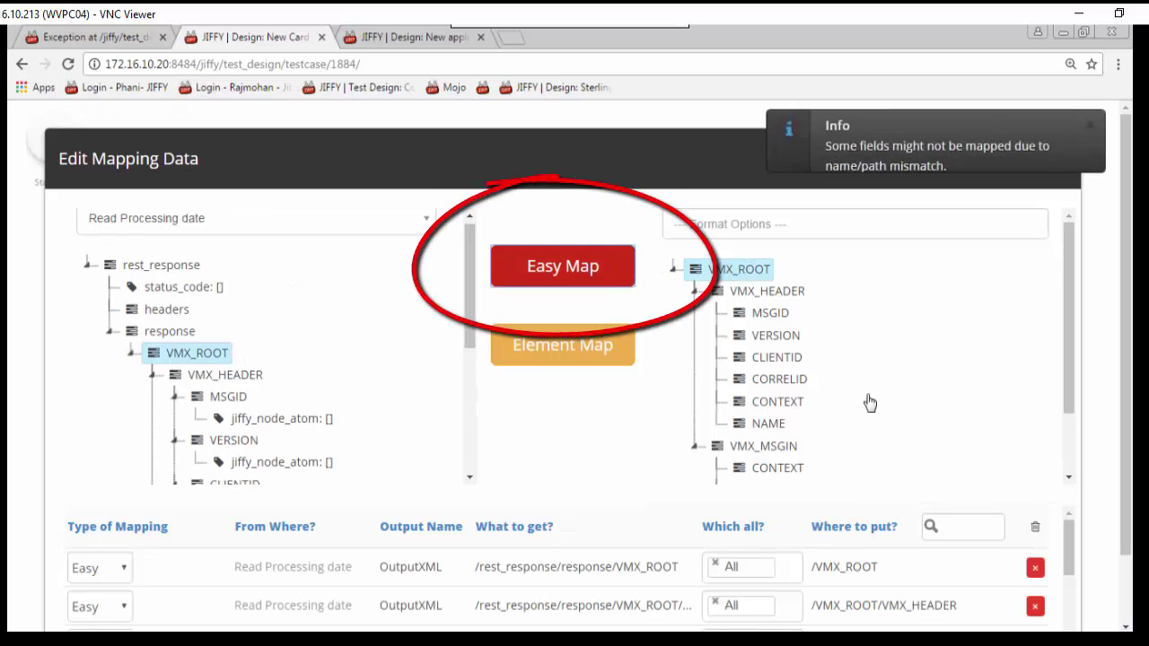
Step: Add a separate Element Map for FOREIGN_USE and adjust its mapping type
{"action": "scroll", "coordinate": [1059, 574], "scroll_direction": "down", "scroll_amount": 2}
{"action": "scroll", "coordinate": [1059, 575], "scroll_direction": "down", "scroll_amount": 2}
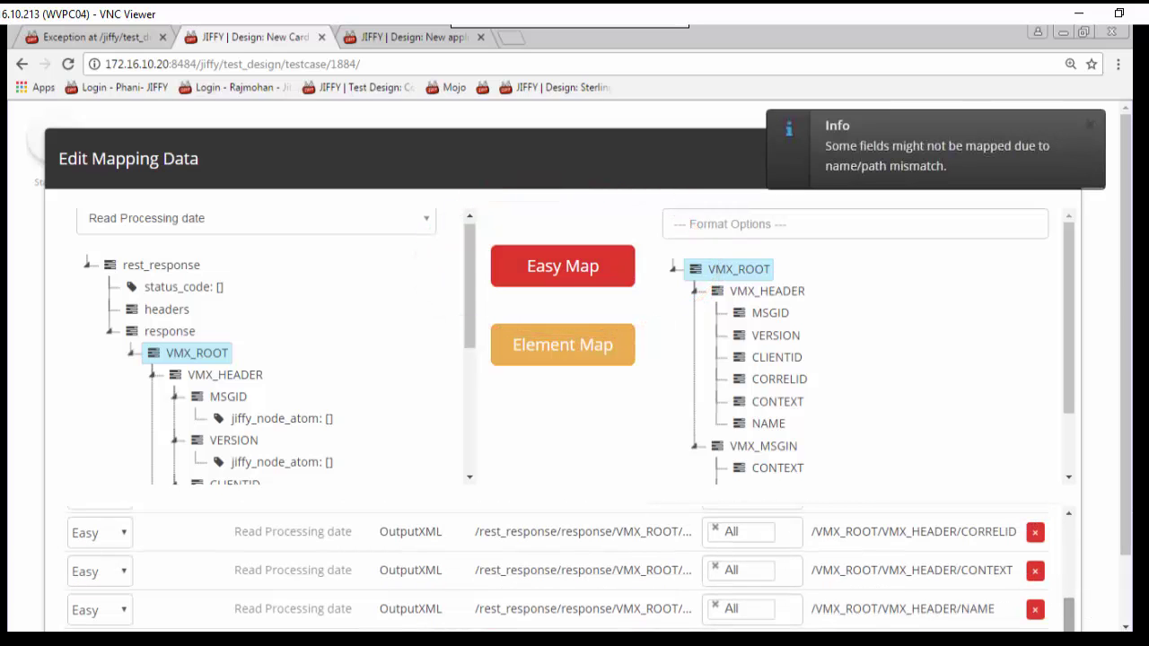
{"action": "scroll", "coordinate": [1067, 393], "scroll_direction": "down", "scroll_amount": 4}
{"action": "left_click", "coordinate": [787, 394]}
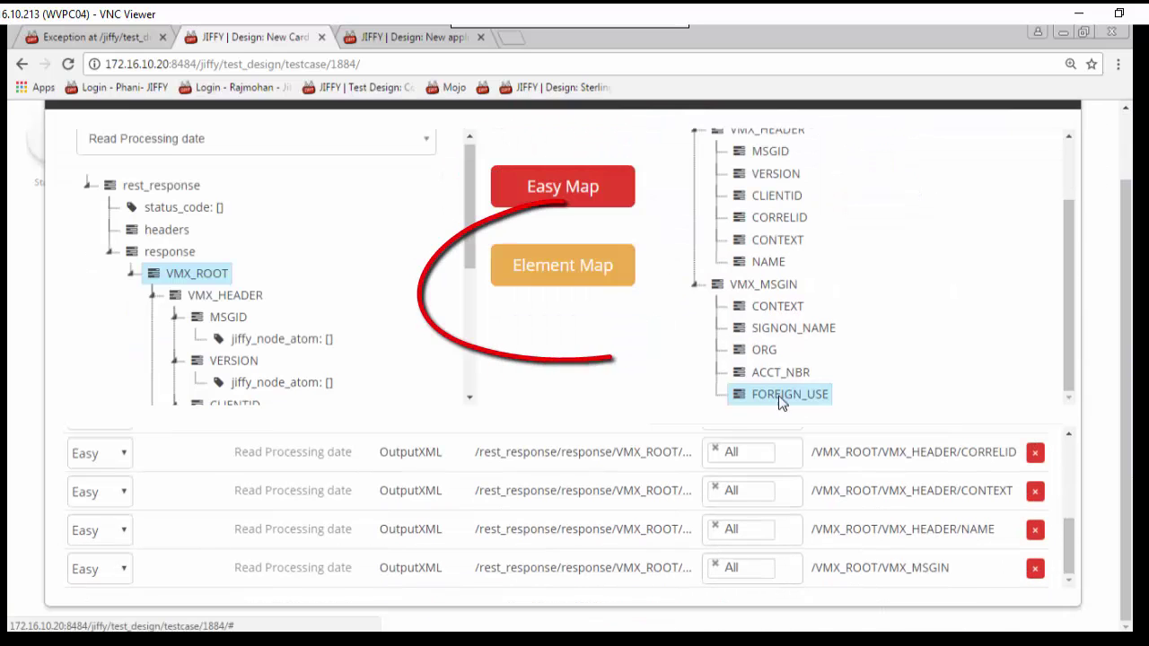
{"action": "left_click", "coordinate": [584, 278]}
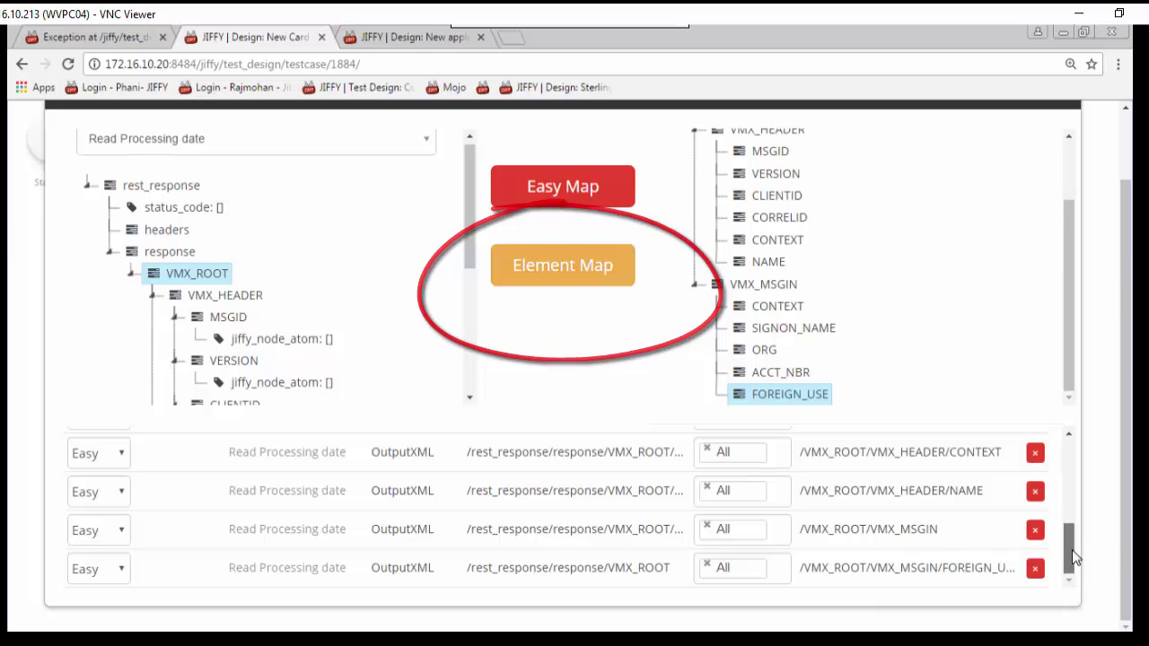
{"action": "left_click", "coordinate": [122, 572]}
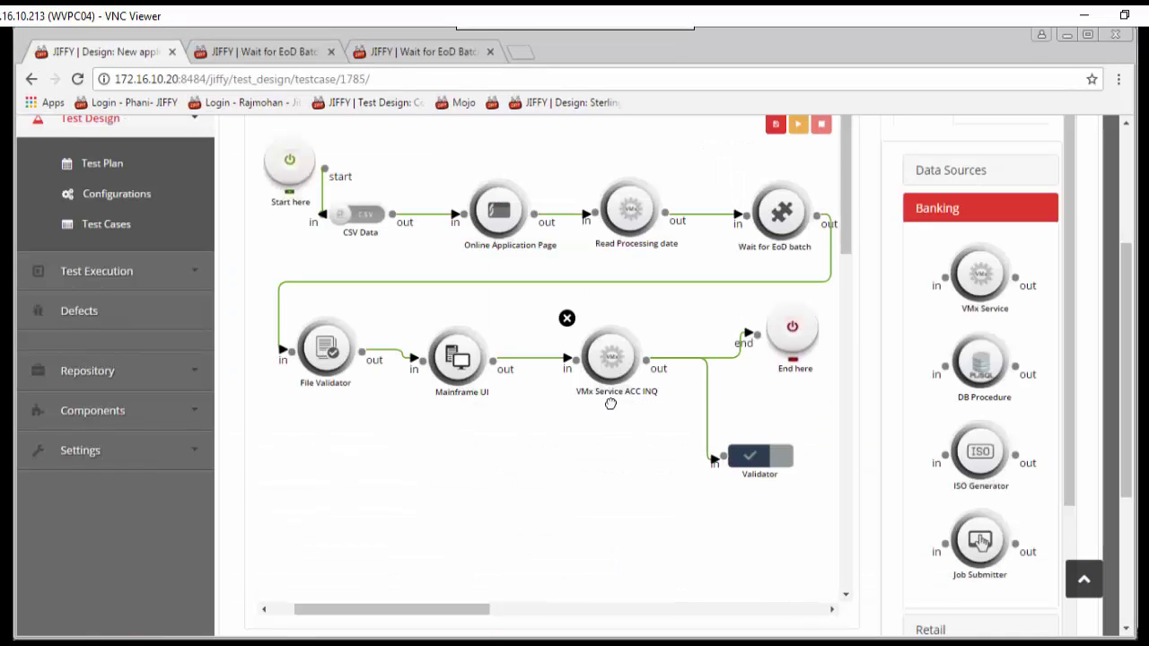
Step: Check VMx Service ACC INQ's properties, then open the three mappings on its Validator link
{"action": "left_click", "coordinate": [610, 367]}
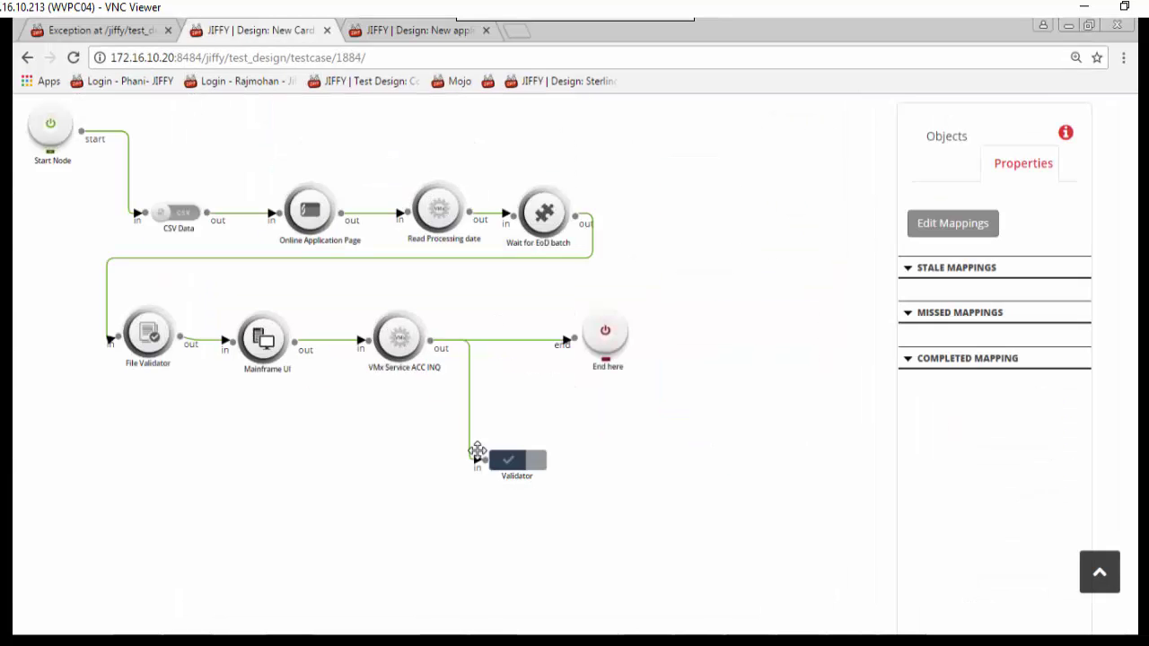
{"action": "double_click", "coordinate": [469, 410]}
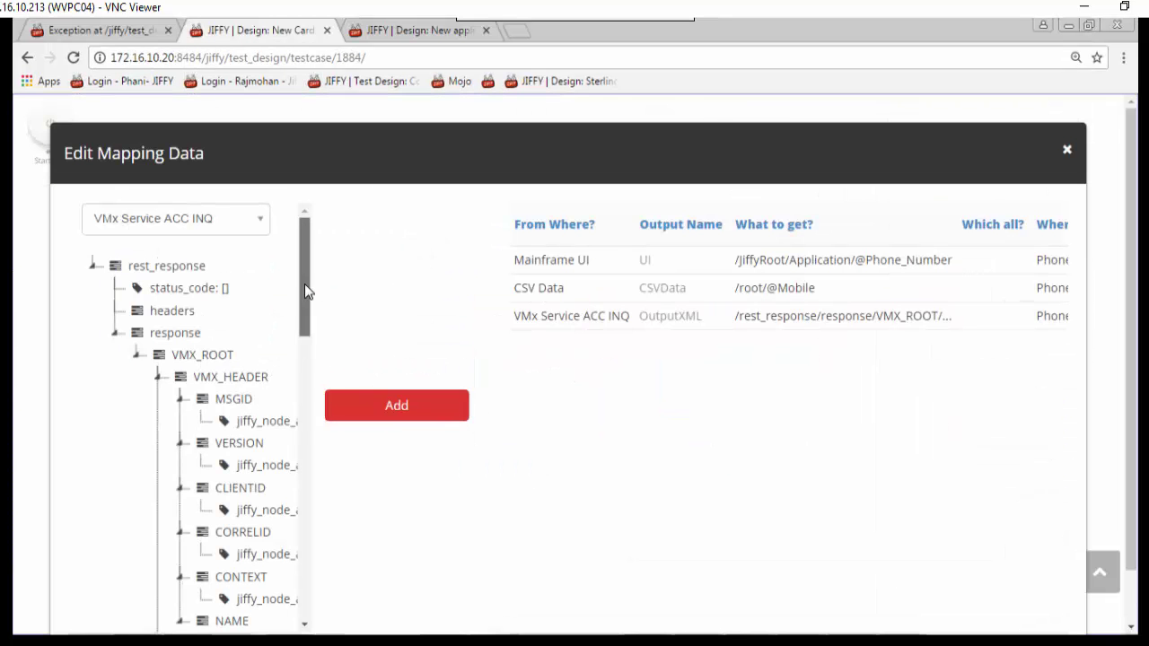
Step: Confirm VMx Service ACC INQ as the source, close the mappings, and select the Validator node
{"action": "left_click_drag", "start_coordinate": [302, 290], "coordinate": [302, 224]}
{"action": "left_click", "coordinate": [262, 224]}
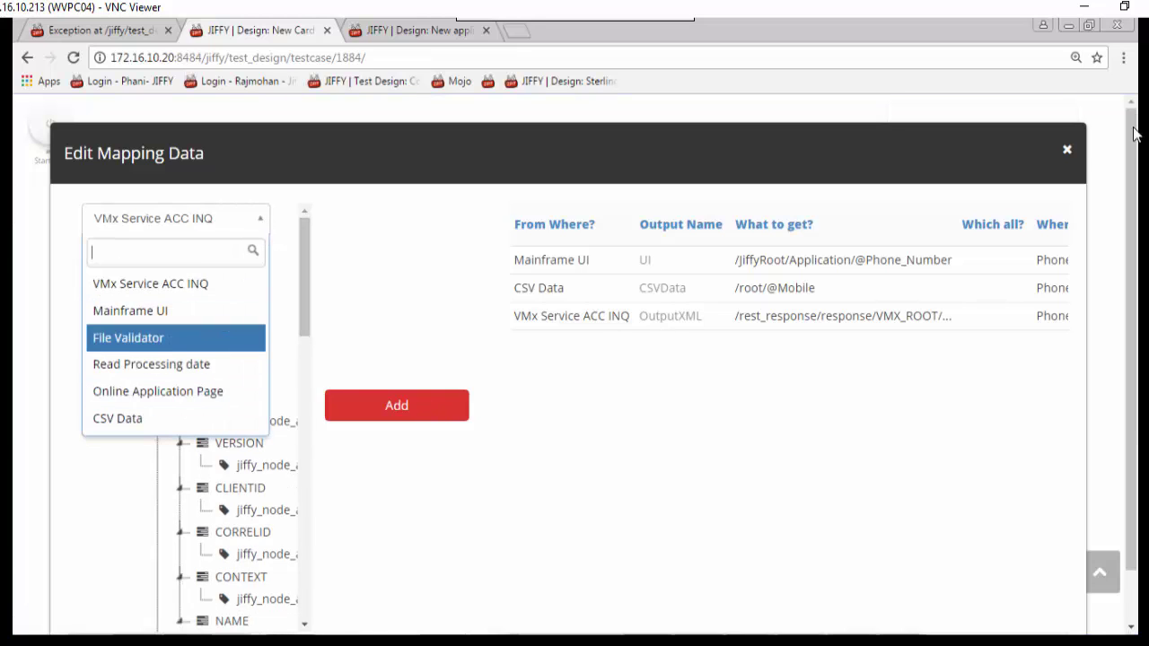
{"action": "left_click", "coordinate": [1068, 152]}
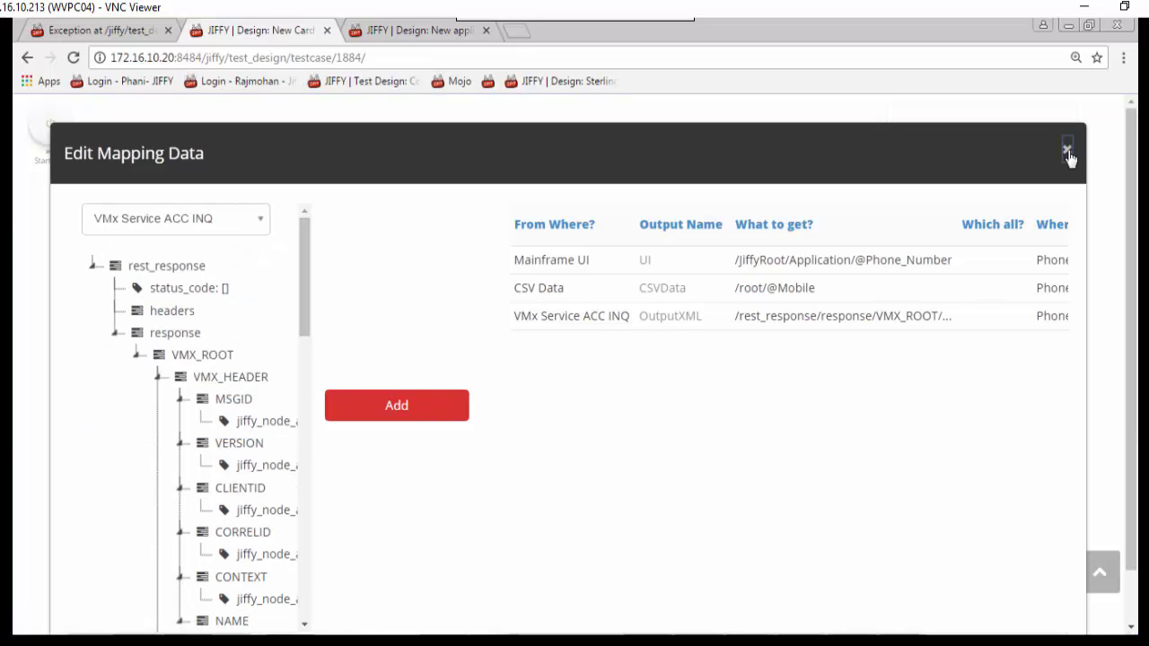
{"action": "left_click", "coordinate": [1068, 152]}
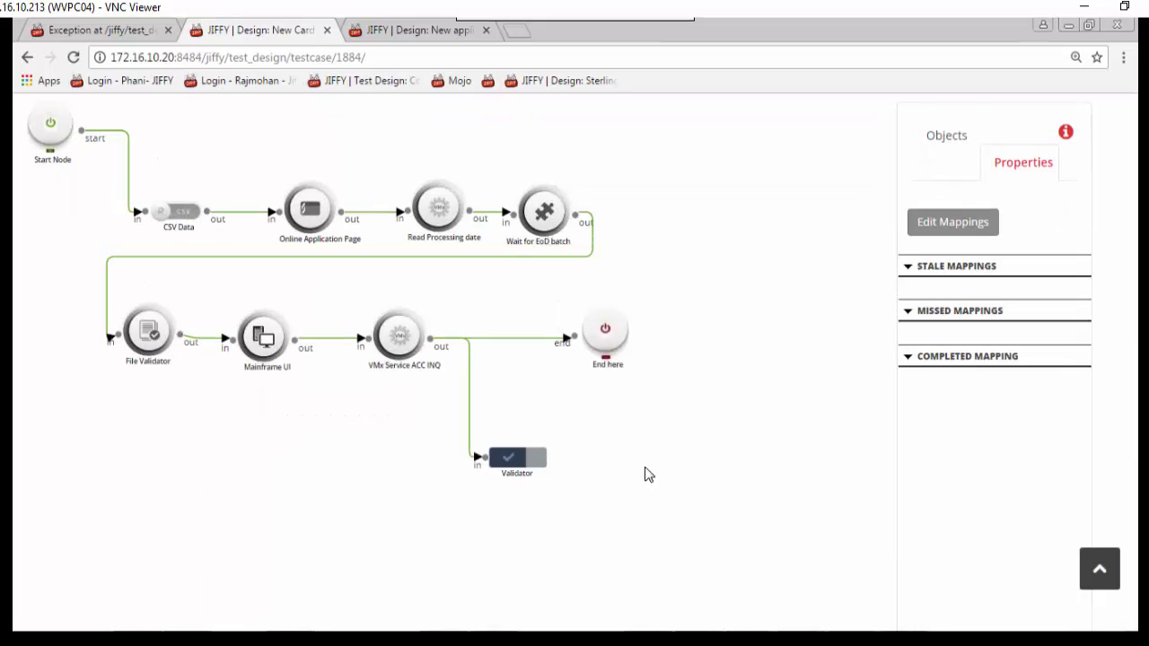
{"action": "left_click", "coordinate": [519, 461]}
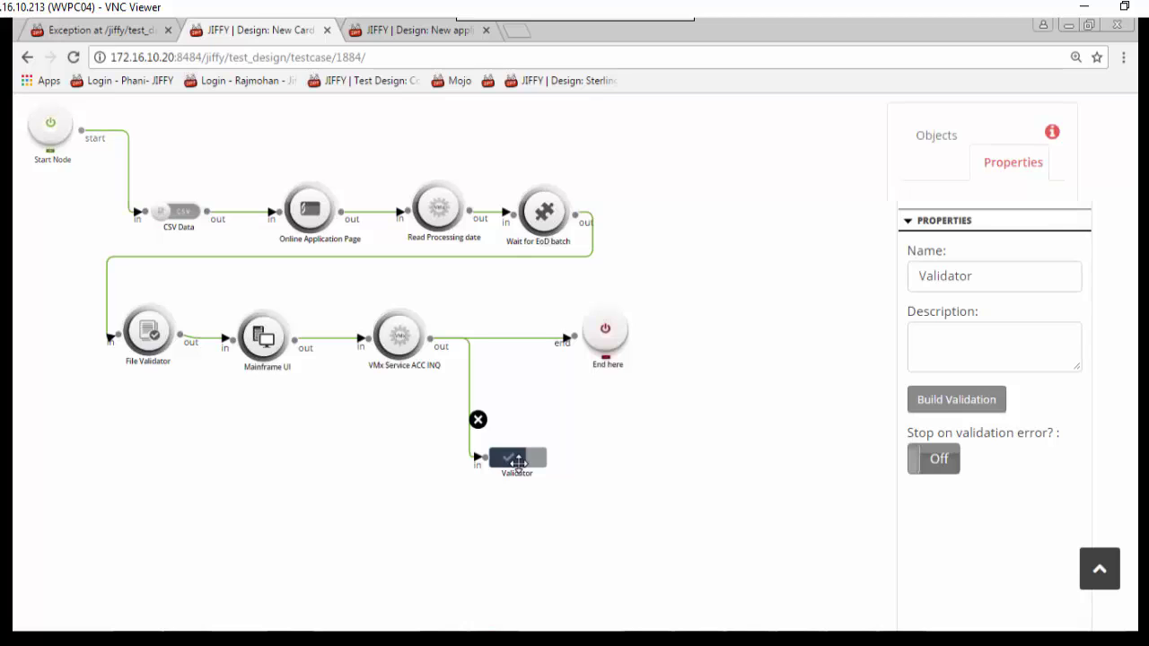
Step: Keep rules comparing Phone_No_CSVFile with Phone_No_MainframeUI and Phone_No_Service, trying Rule113's type dropdown
{"action": "double_click", "coordinate": [519, 461]}
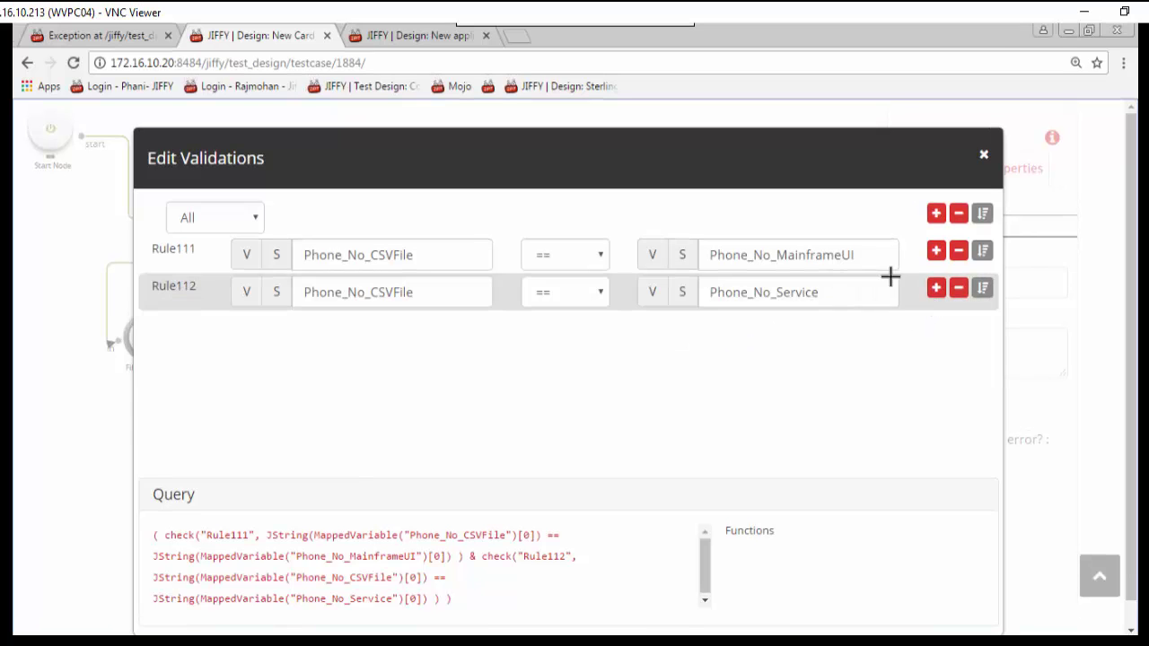
{"action": "double_click", "coordinate": [936, 296]}
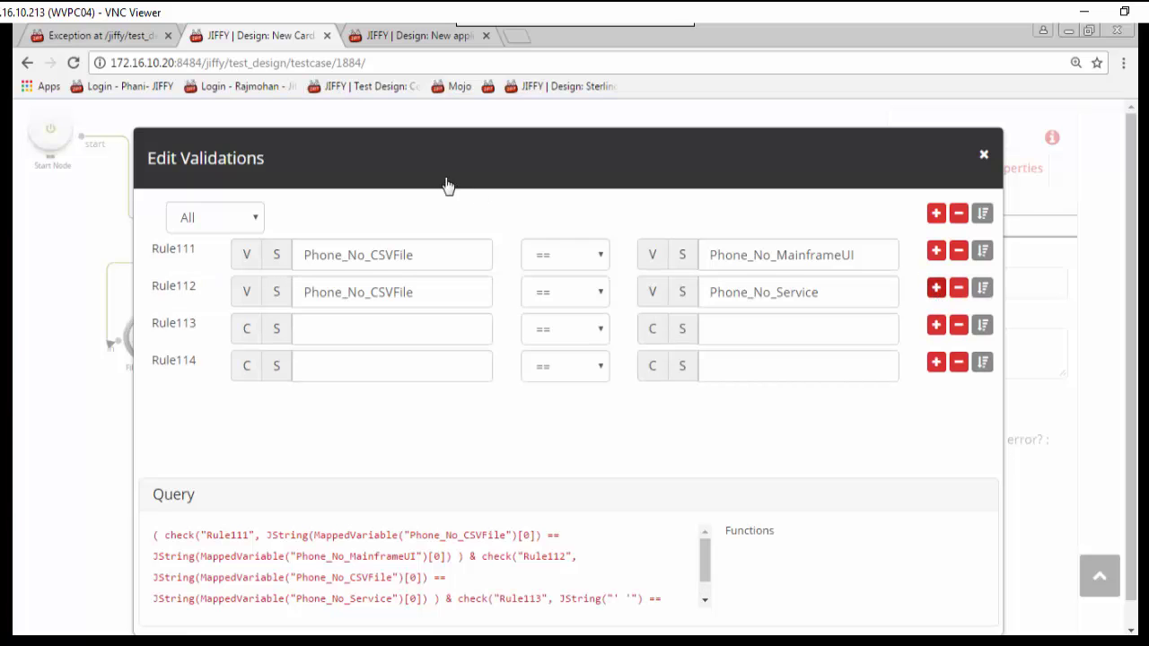
{"action": "left_click", "coordinate": [249, 327]}
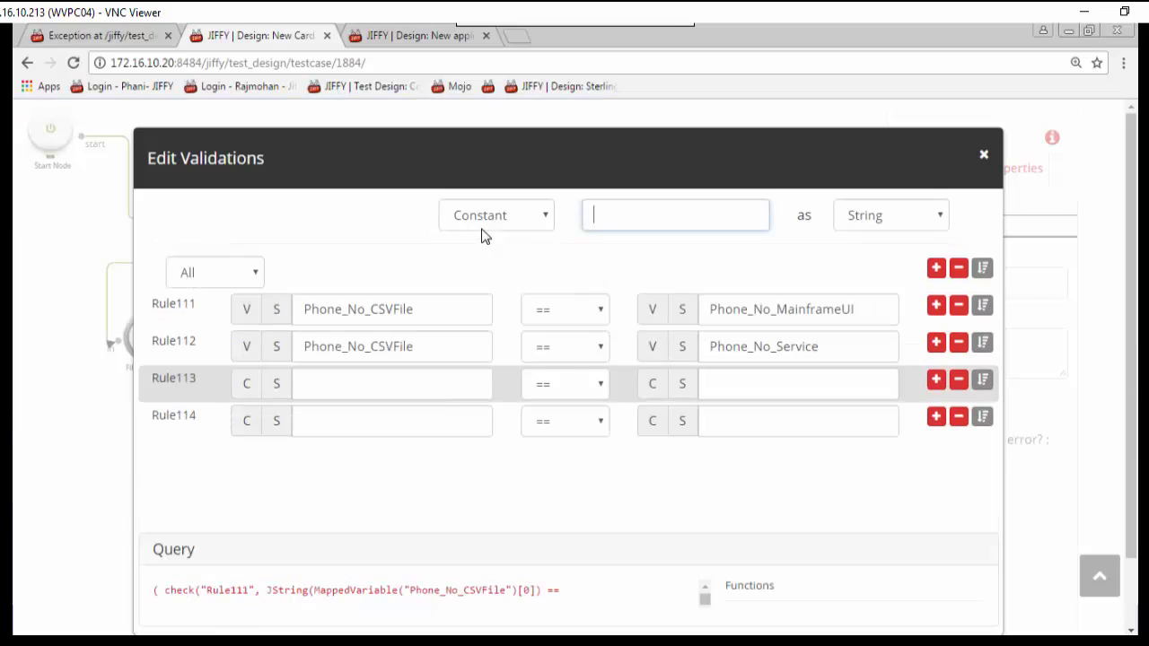
{"action": "left_click", "coordinate": [544, 219]}
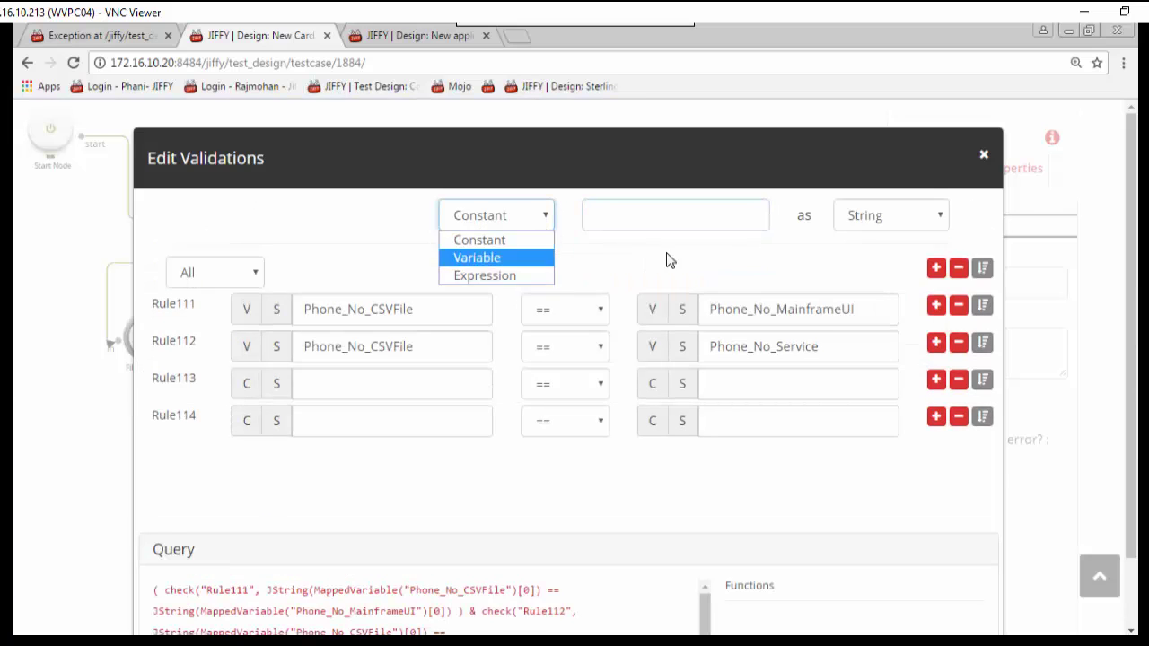
{"action": "left_click", "coordinate": [983, 158]}
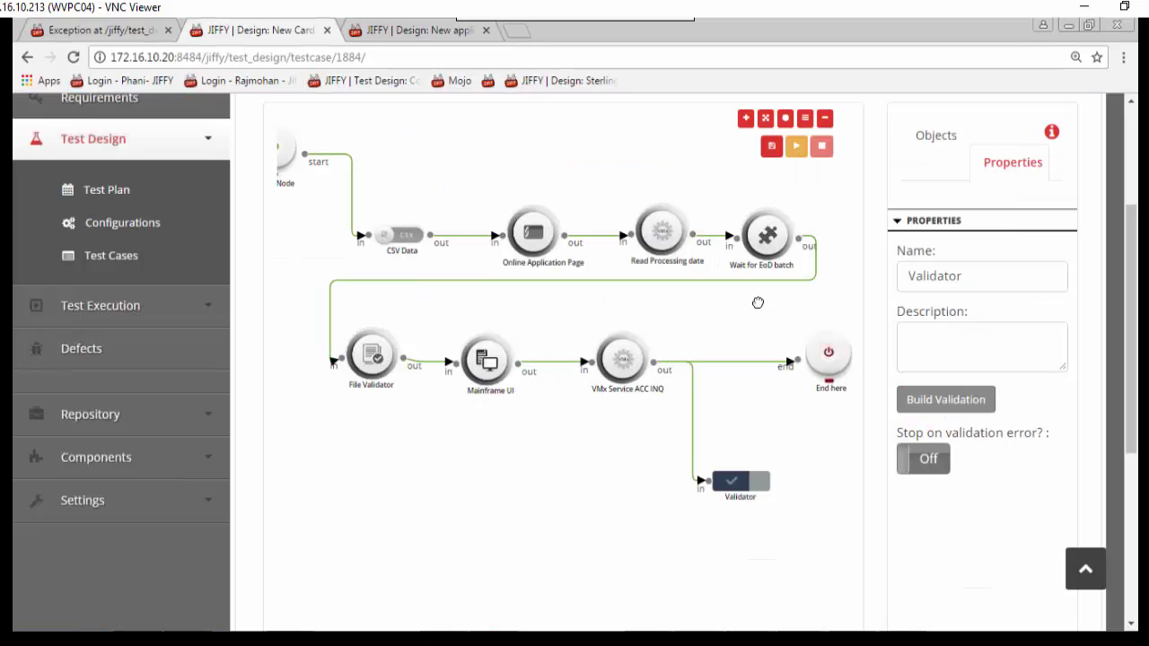
Step: Trial-run the credit card test case and watch its execution in Full Screen
{"action": "left_click", "coordinate": [805, 241]}
{"action": "left_click", "coordinate": [796, 147]}
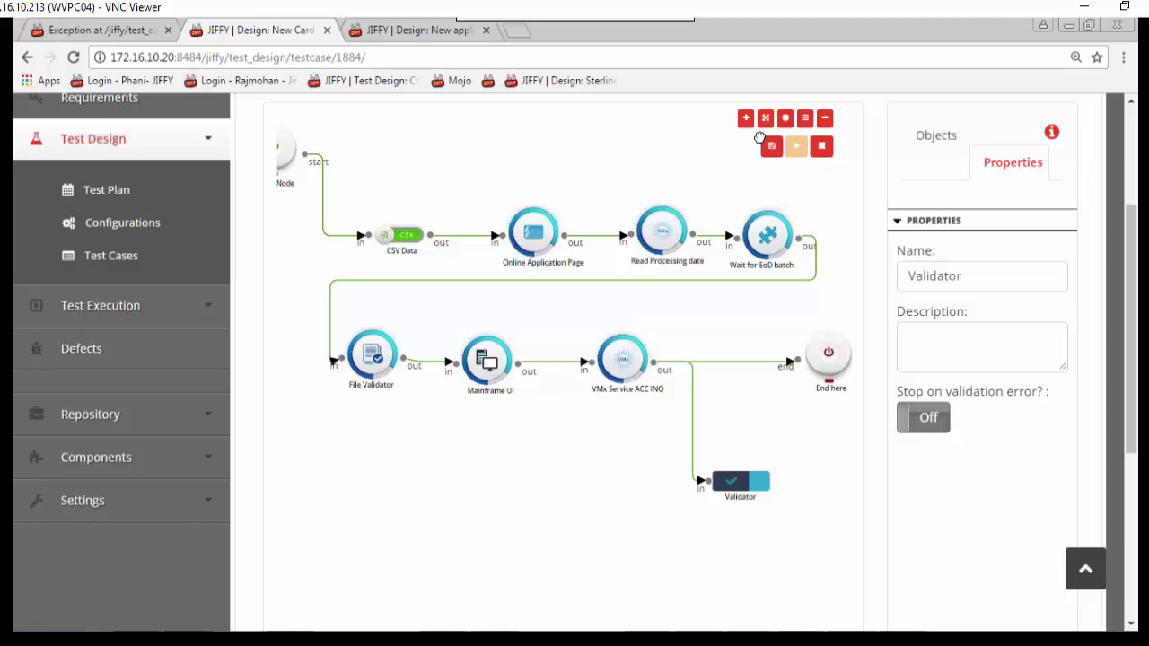
{"action": "left_click", "coordinate": [766, 132]}
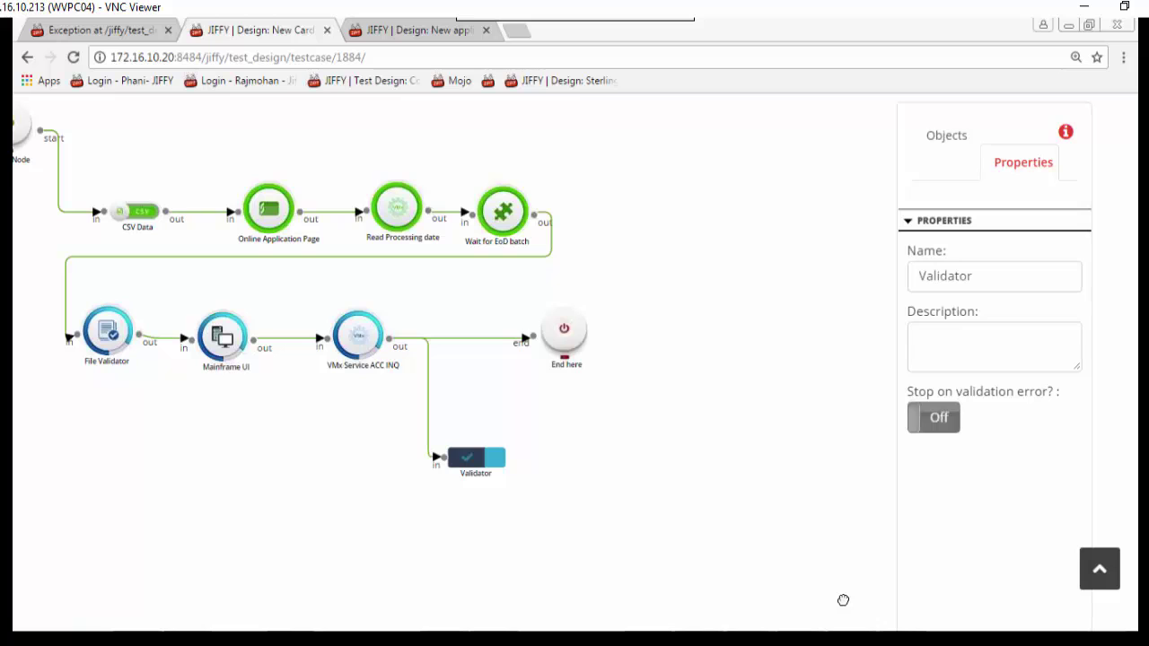
Step: Sign on to CICS with the user id, run the Account Inquiry, and return to JIFFY
{"action": "left_click", "coordinate": [905, 634]}
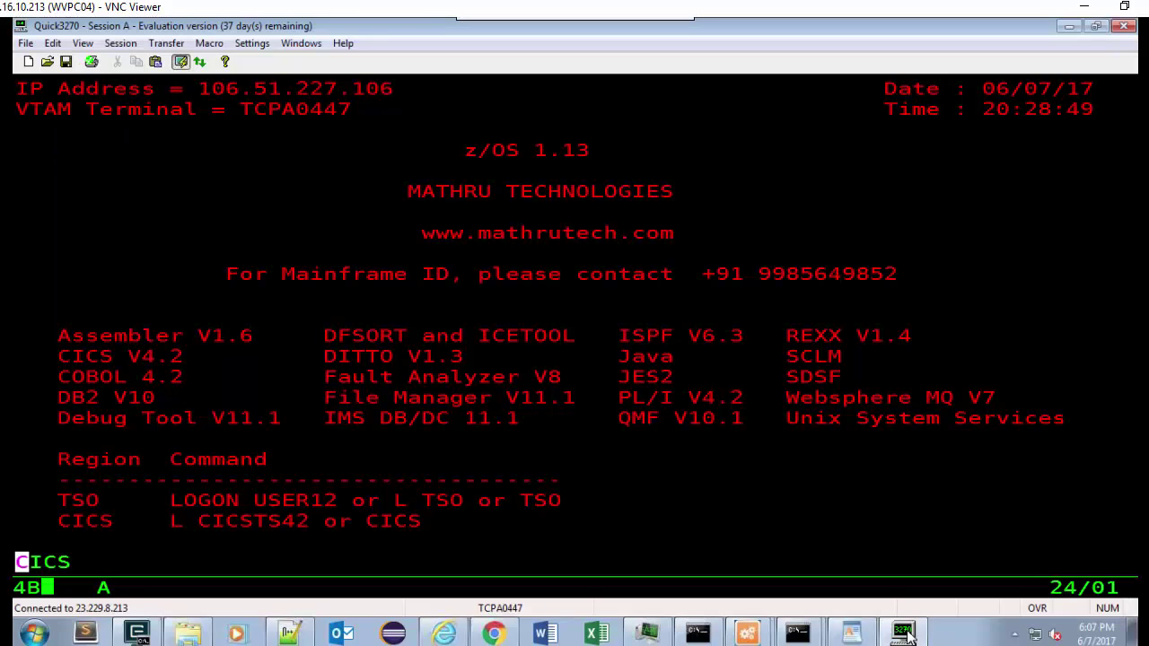
{"action": "key", "text": "Return"}
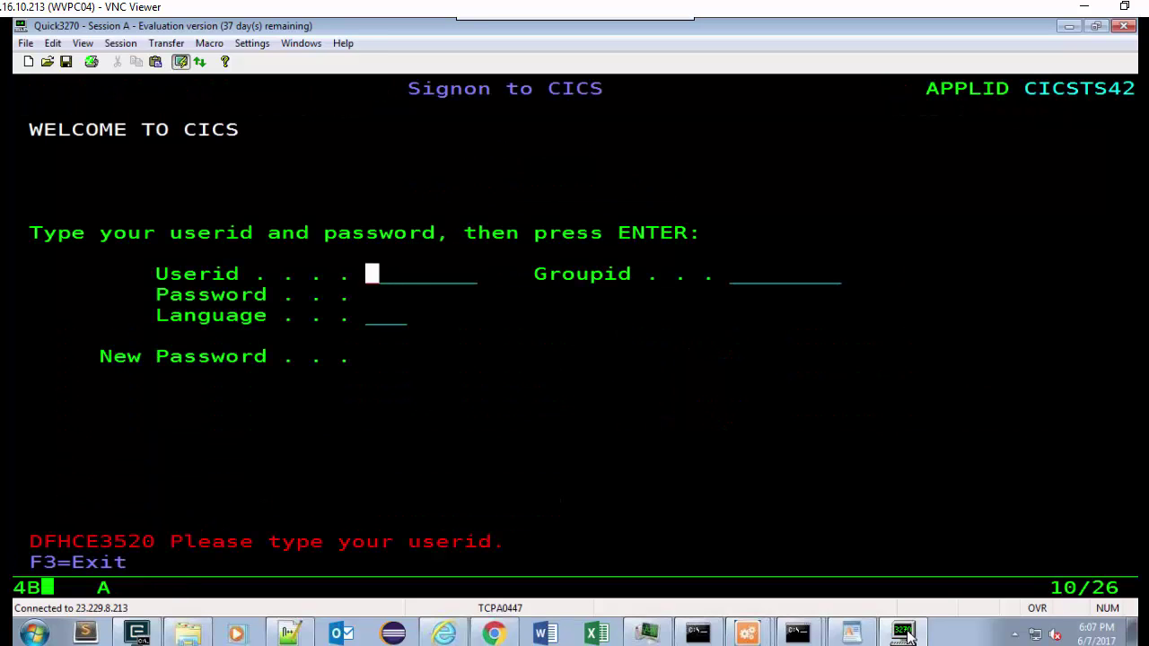
{"action": "type", "text": "MATESP"}
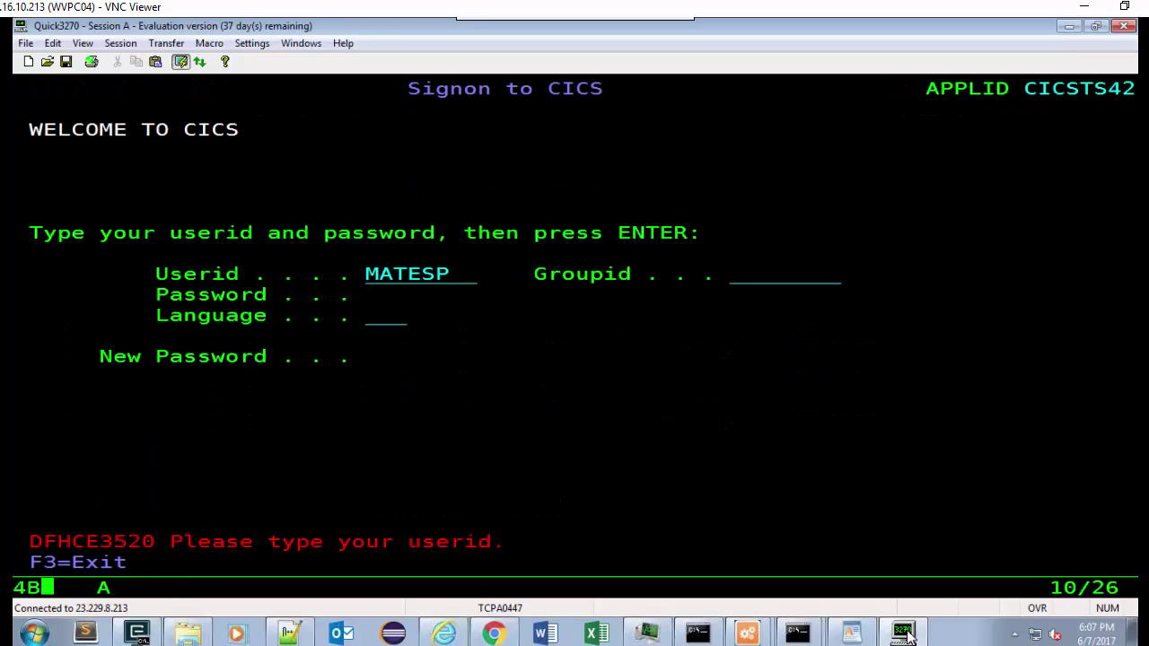
{"action": "key", "text": "Return"}
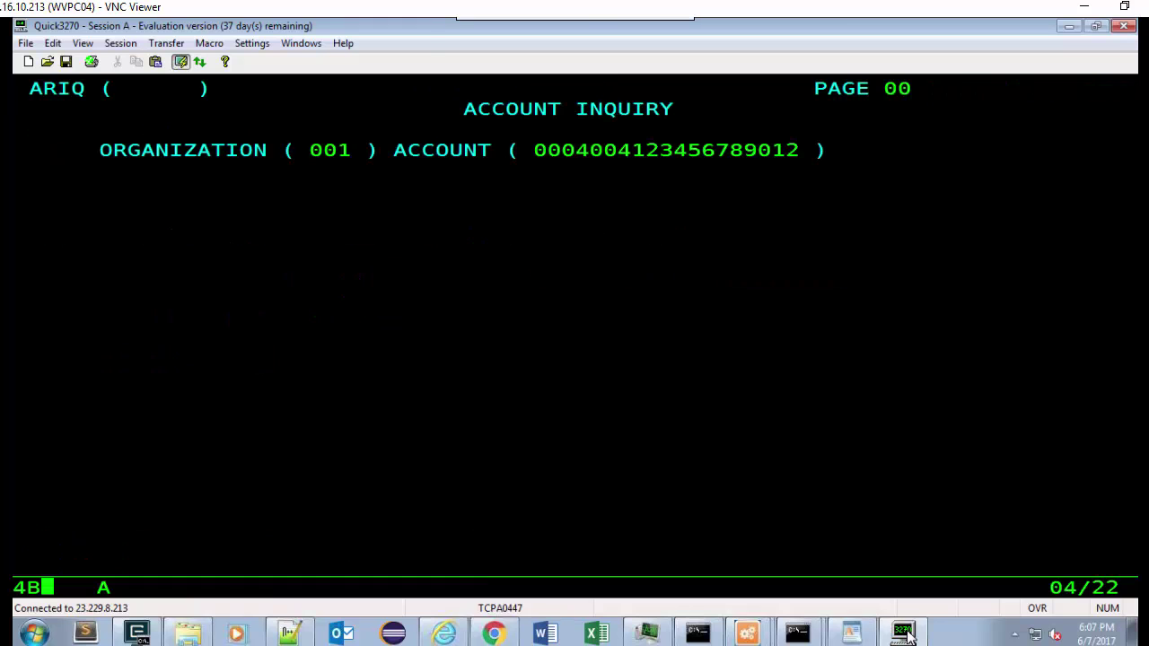
{"action": "key", "text": "Return"}
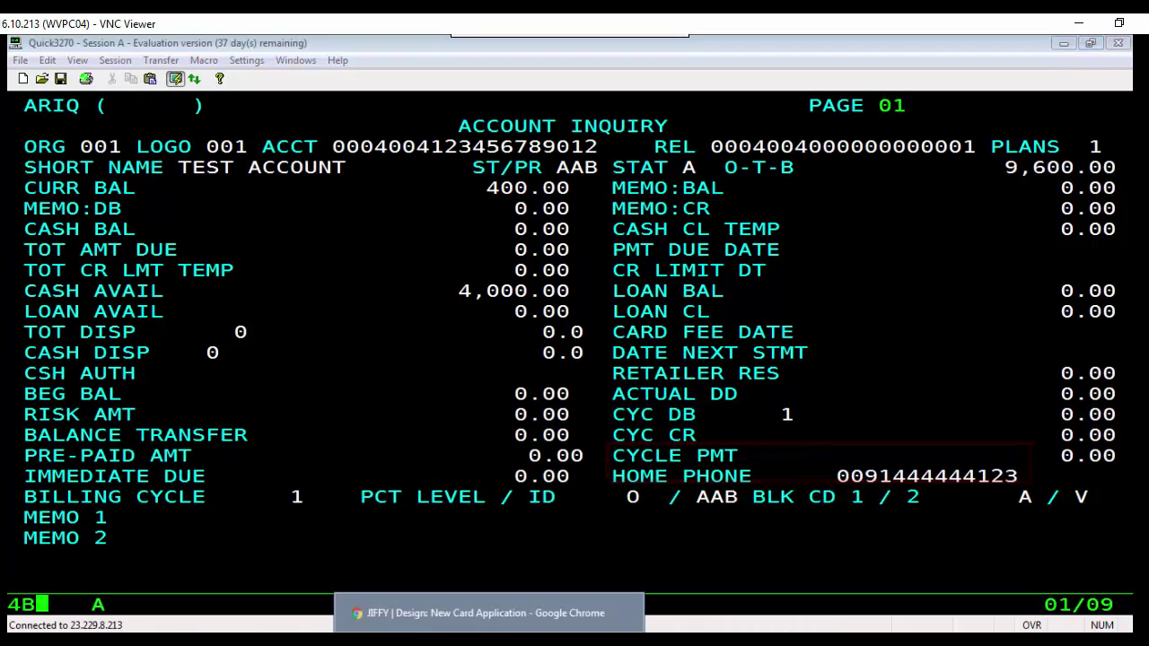
{"action": "left_click", "coordinate": [493, 633]}
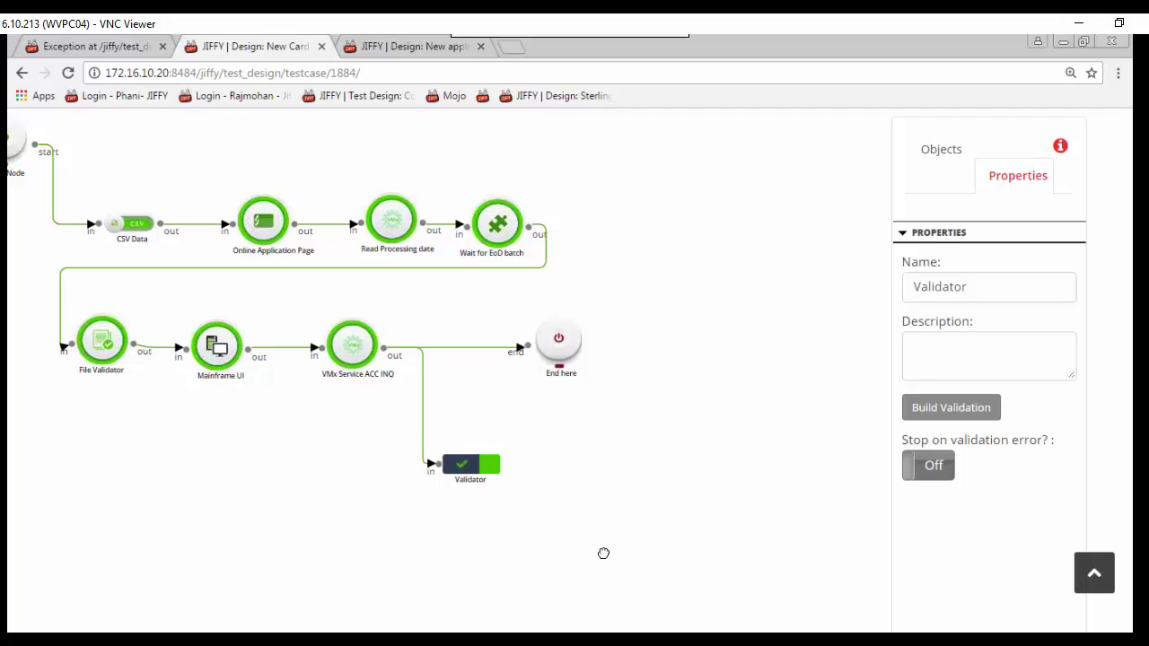
{"action": "left_click", "coordinate": [223, 350]}
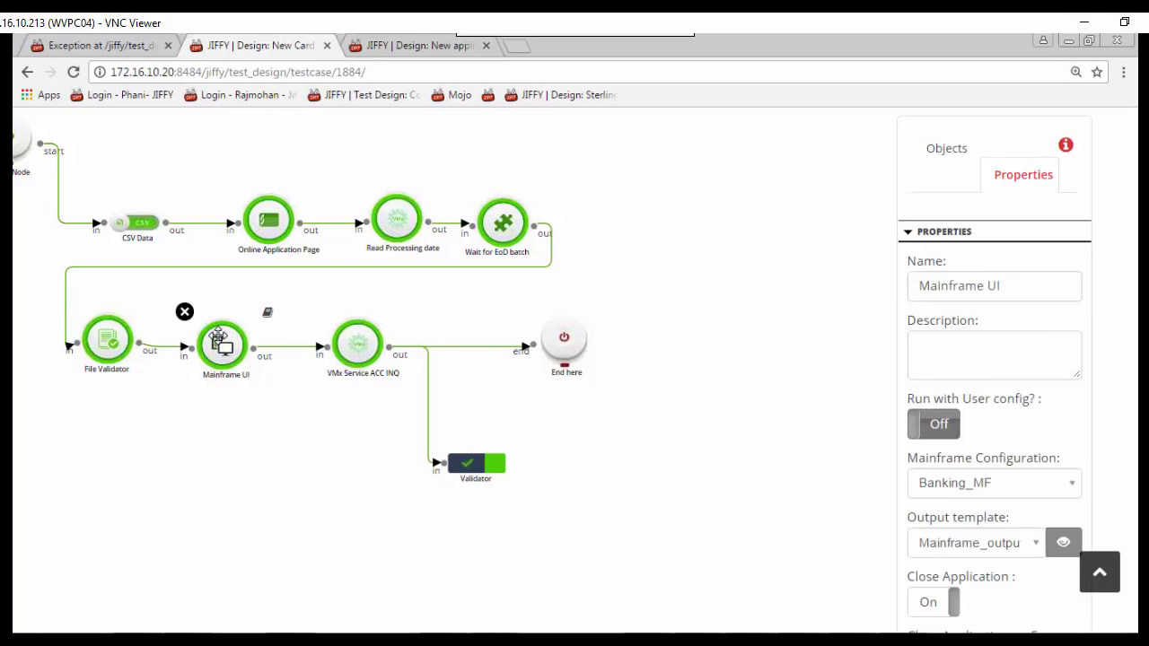
{"action": "left_click", "coordinate": [267, 318]}
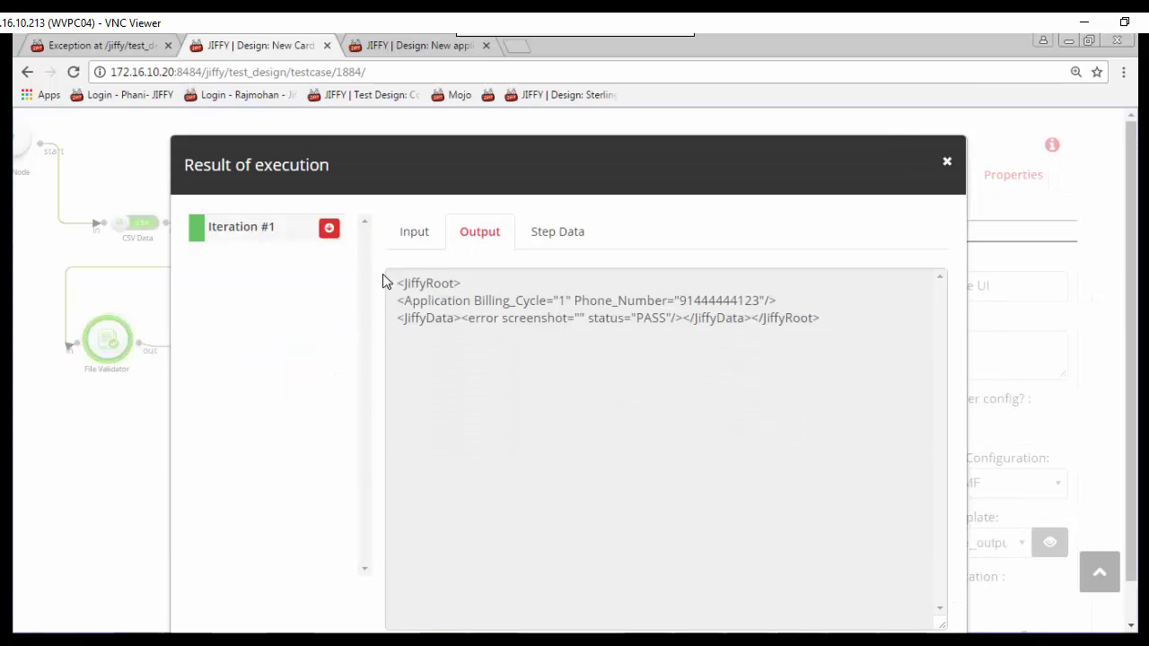
{"action": "left_click", "coordinate": [429, 245]}
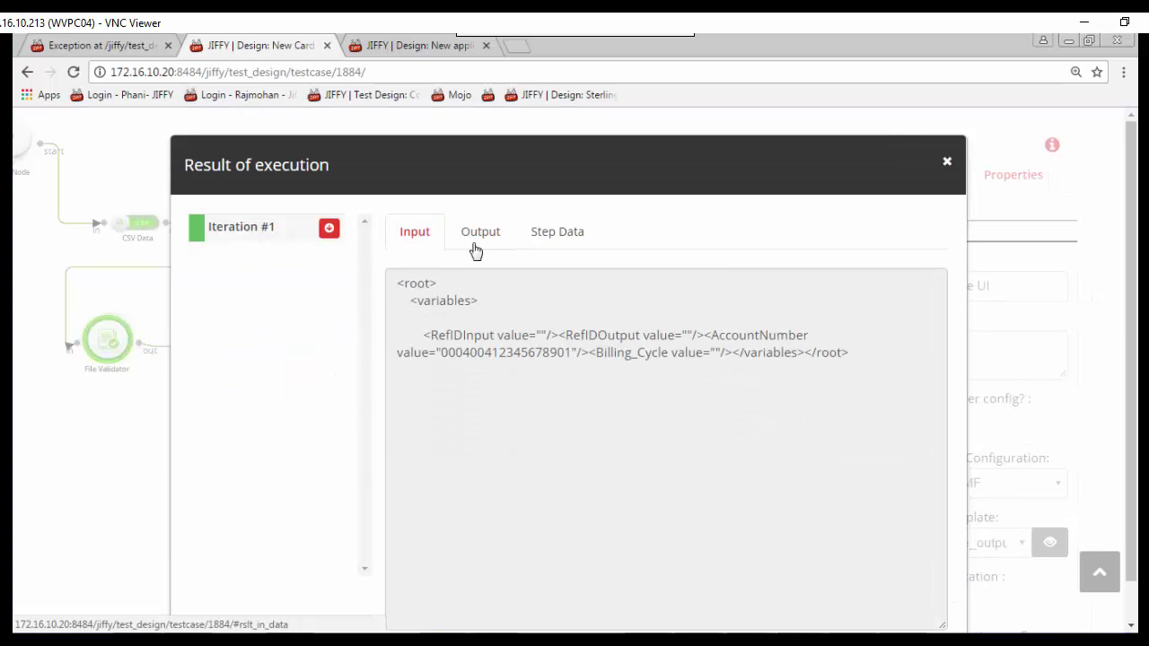
{"action": "left_click", "coordinate": [481, 247]}
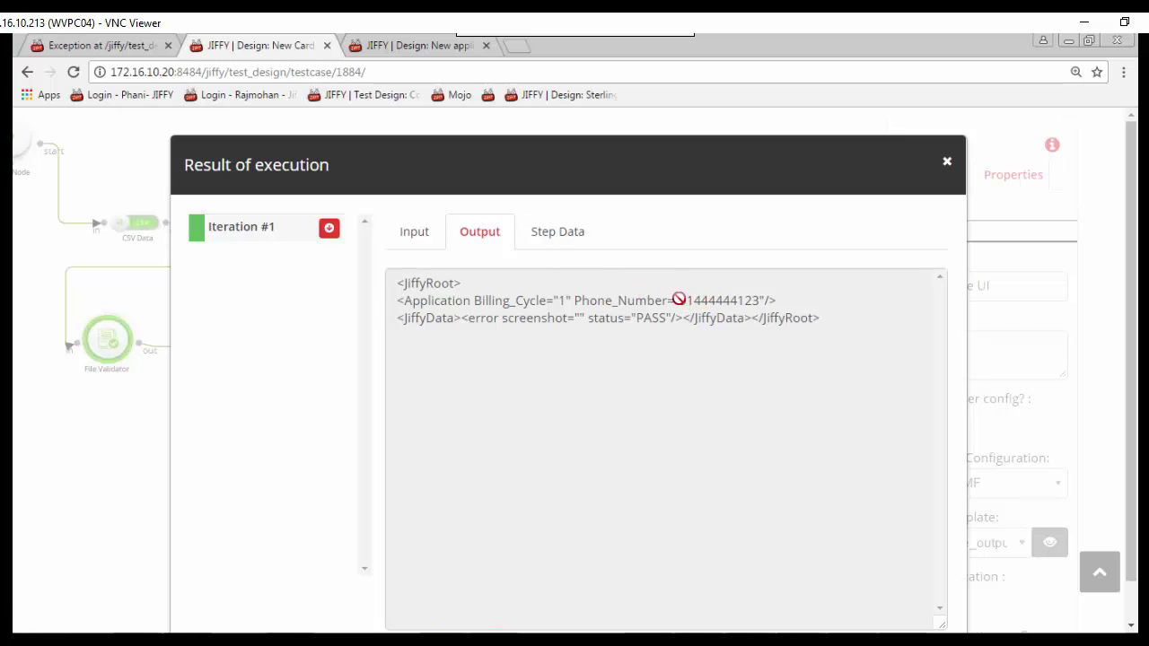
{"action": "left_click_drag", "start_coordinate": [678, 300], "coordinate": [752, 301]}
{"action": "left_click", "coordinate": [549, 239]}
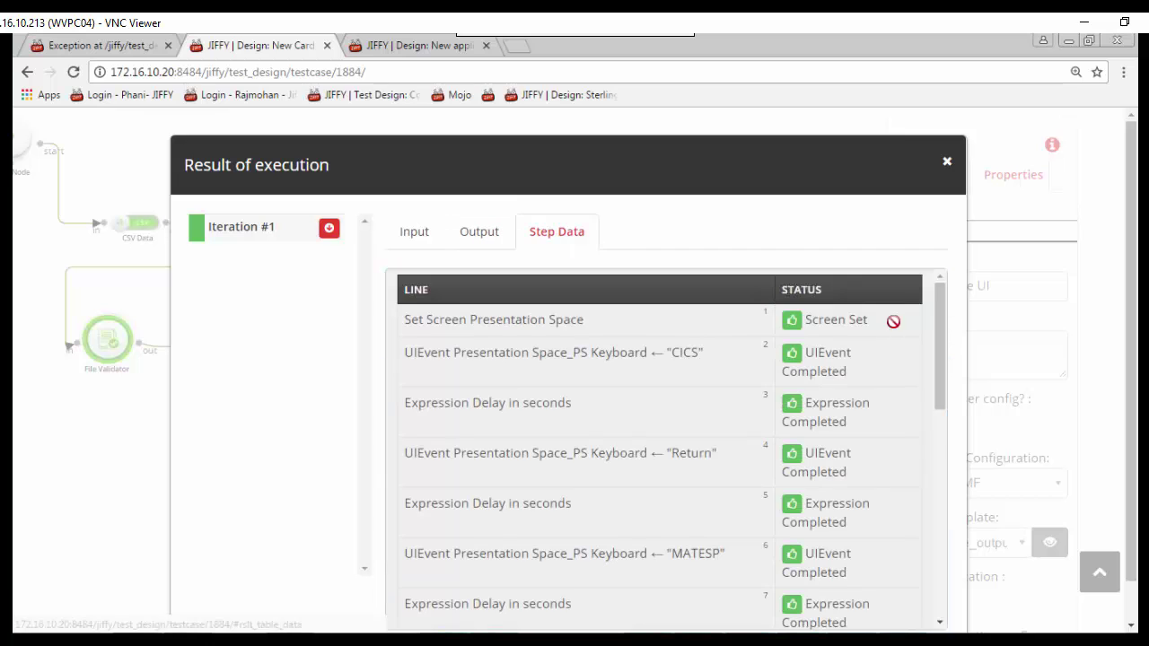
{"action": "left_click_drag", "start_coordinate": [939, 333], "coordinate": [930, 212]}
Step: Check the VMx Service ACC INQ result's response for its PHONE_NO value
{"action": "left_click", "coordinate": [945, 161]}
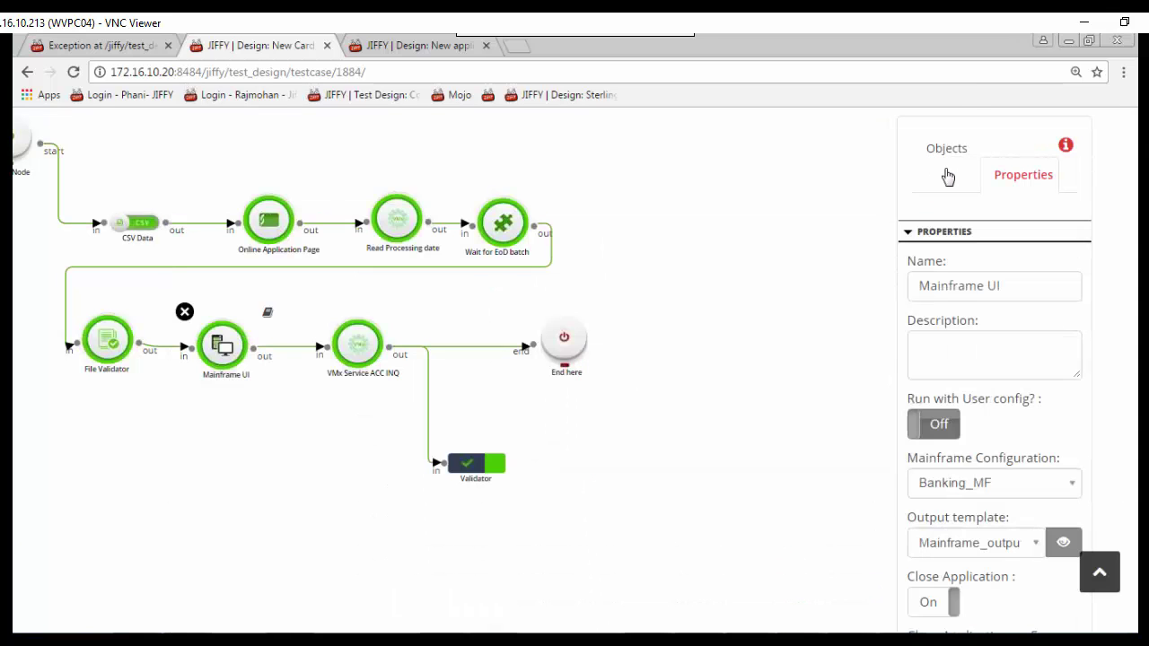
{"action": "left_click", "coordinate": [360, 348]}
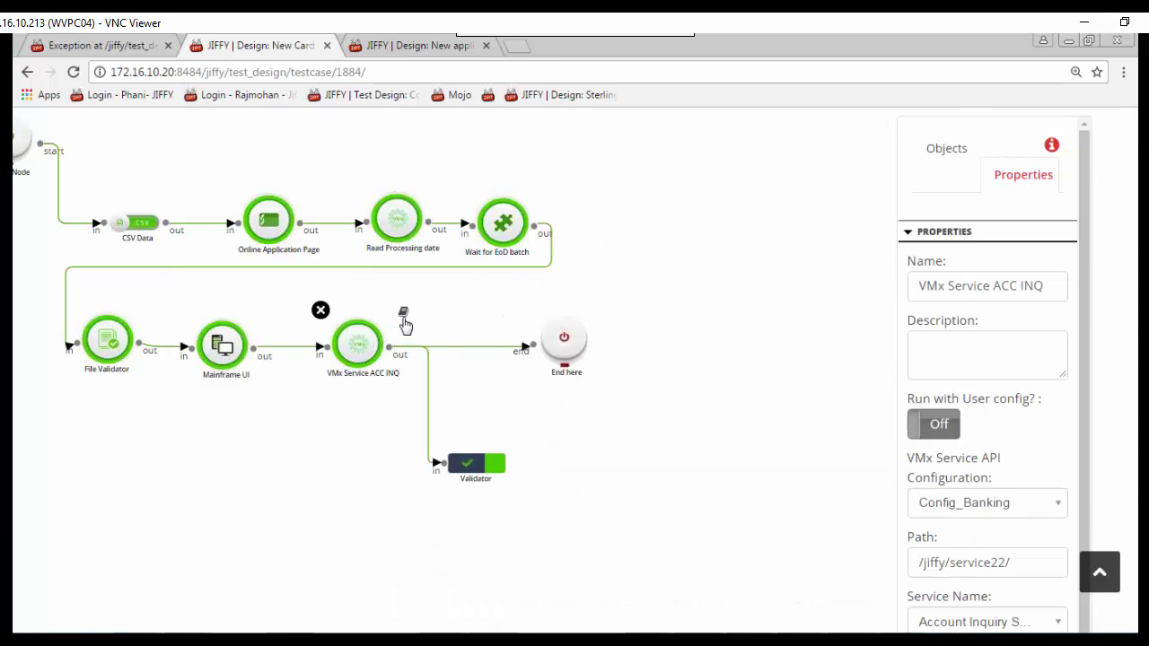
{"action": "left_click", "coordinate": [404, 323]}
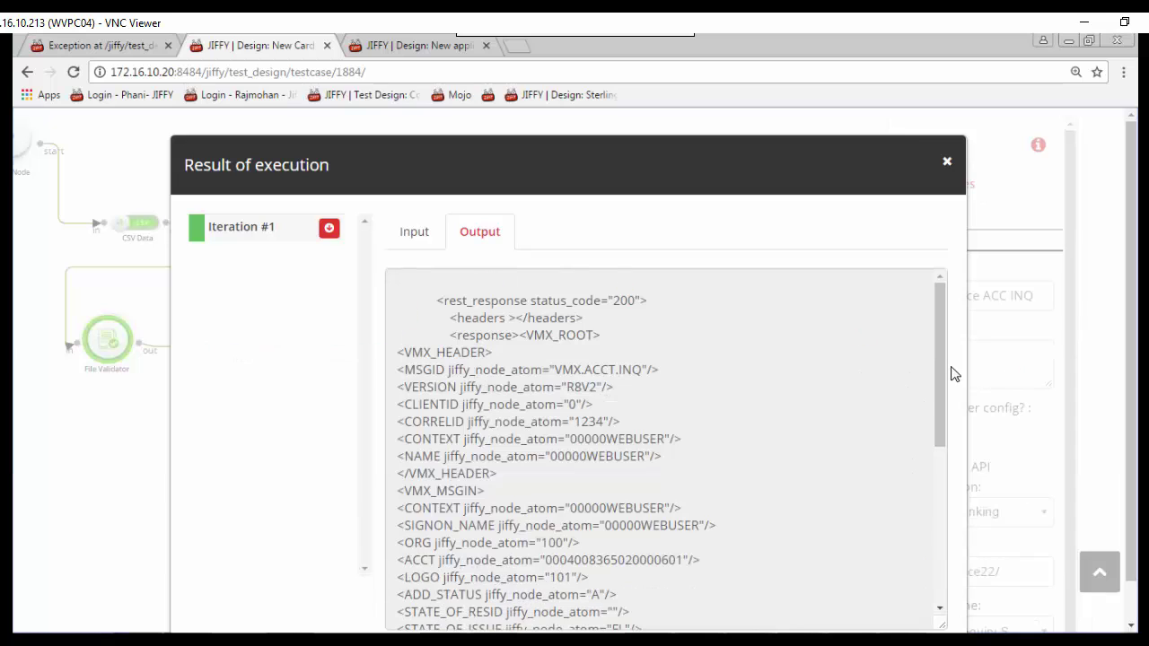
{"action": "left_click_drag", "start_coordinate": [941, 367], "coordinate": [936, 587]}
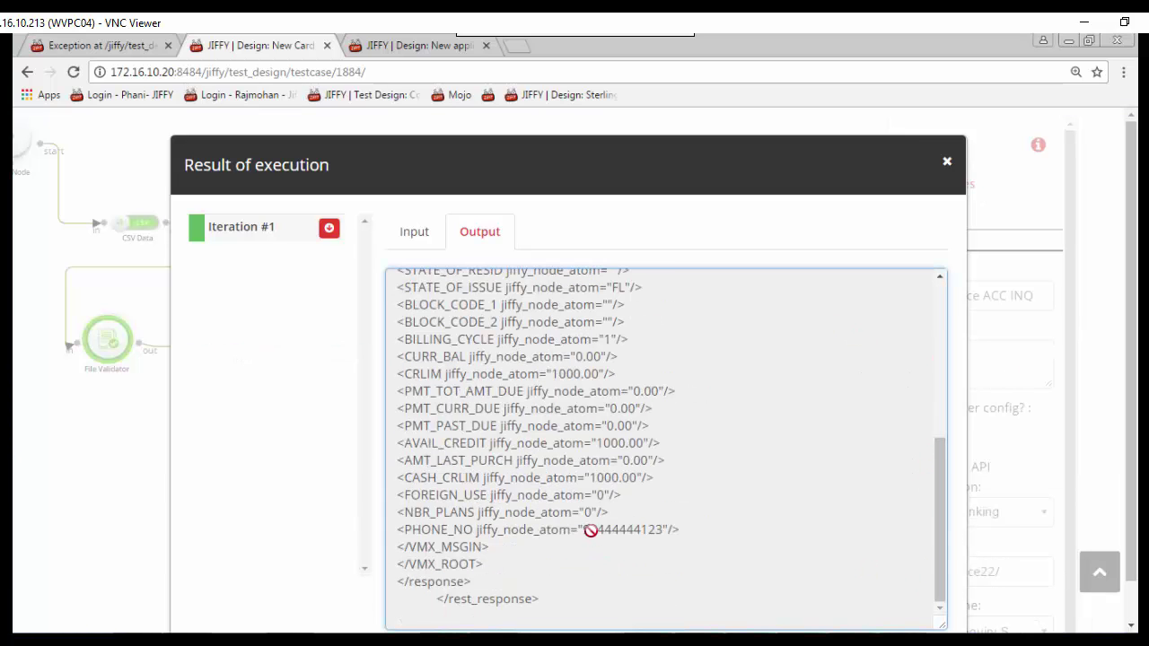
{"action": "left_click_drag", "start_coordinate": [585, 530], "coordinate": [672, 528]}
{"action": "left_click", "coordinate": [947, 162]}
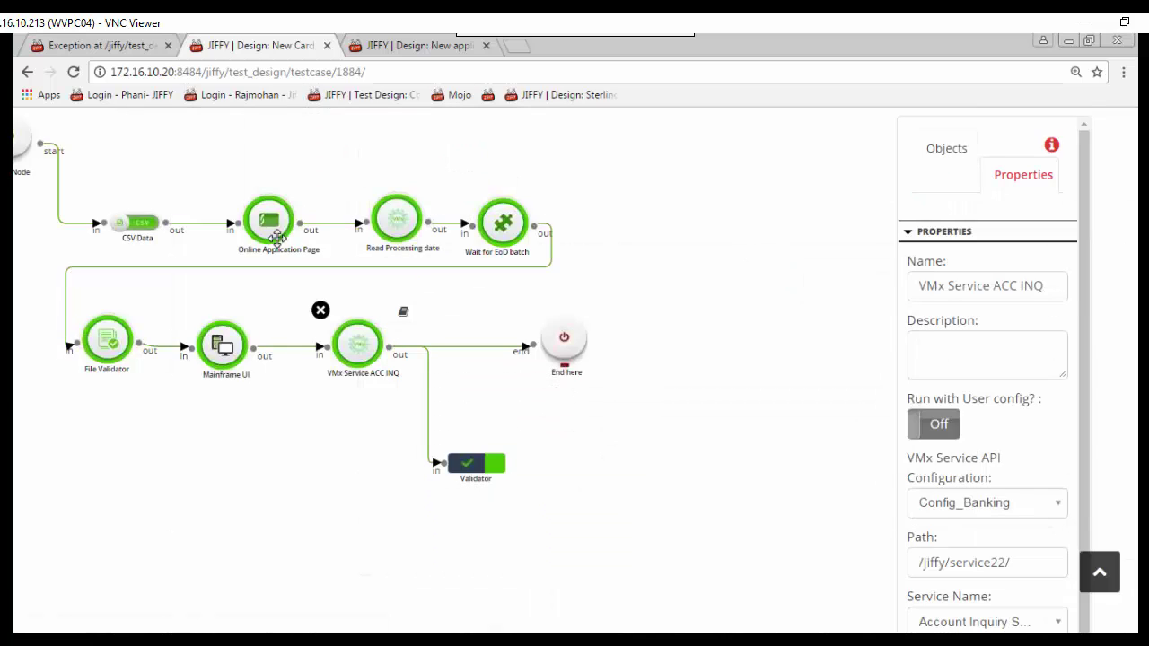
Step: View the Online Application Page's Step Data screenshots up to the application confirmation screen
{"action": "left_click", "coordinate": [282, 233]}
{"action": "left_click", "coordinate": [318, 189]}
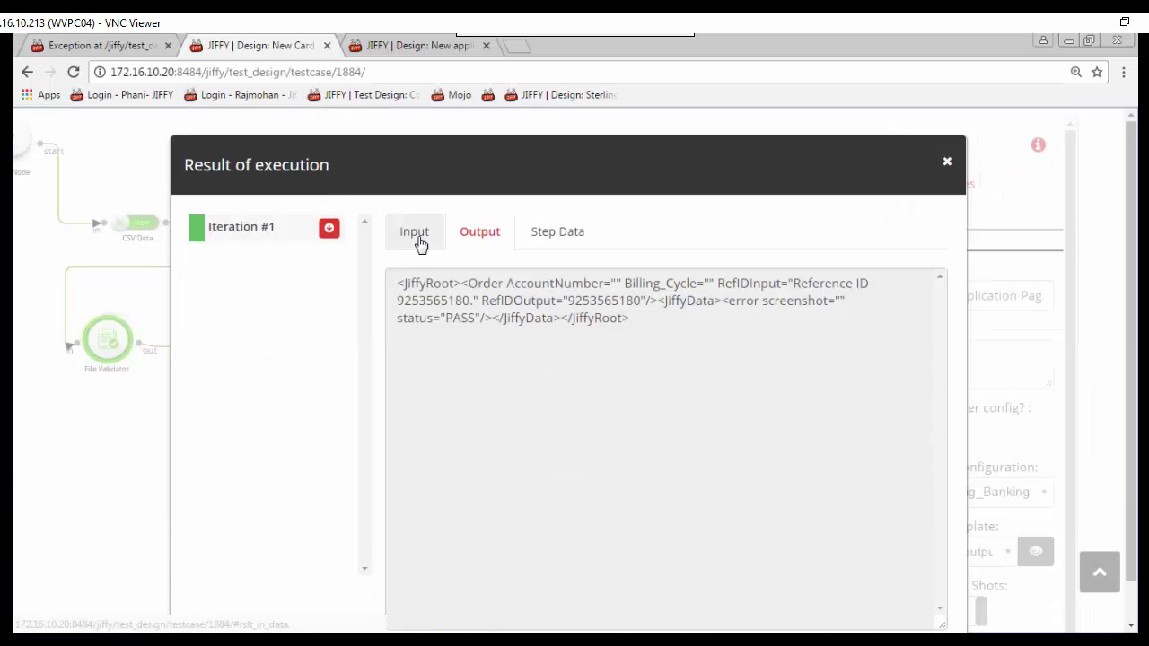
{"action": "left_click", "coordinate": [554, 235]}
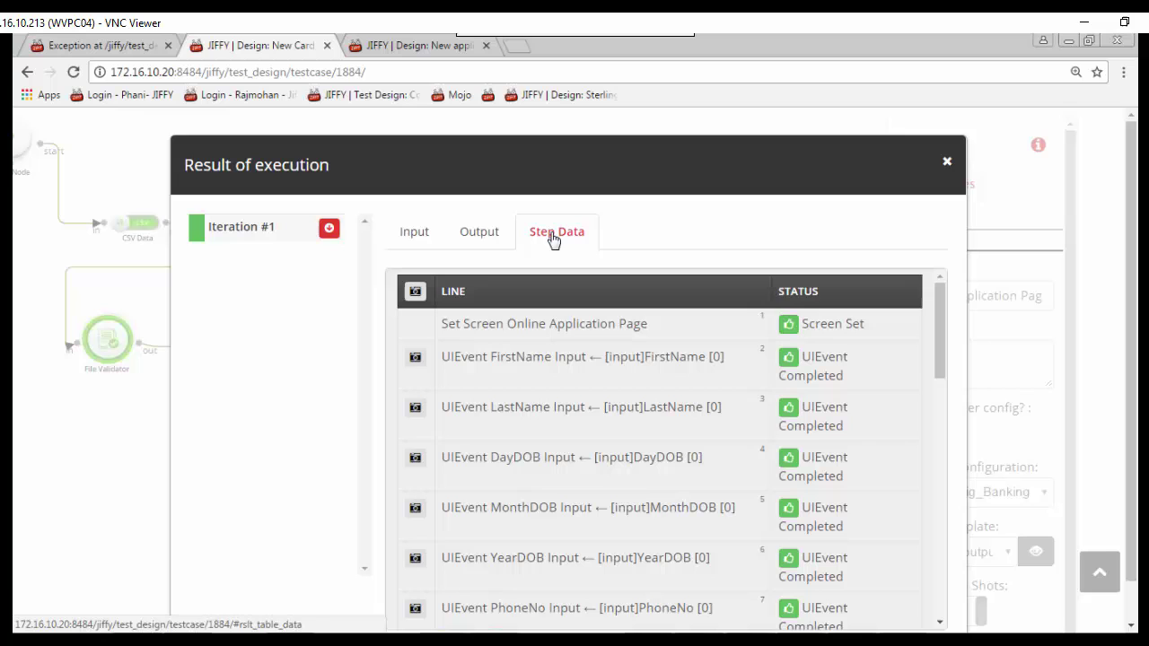
{"action": "left_click", "coordinate": [413, 302]}
{"action": "left_click", "coordinate": [898, 402]}
{"action": "left_click", "coordinate": [946, 162]}
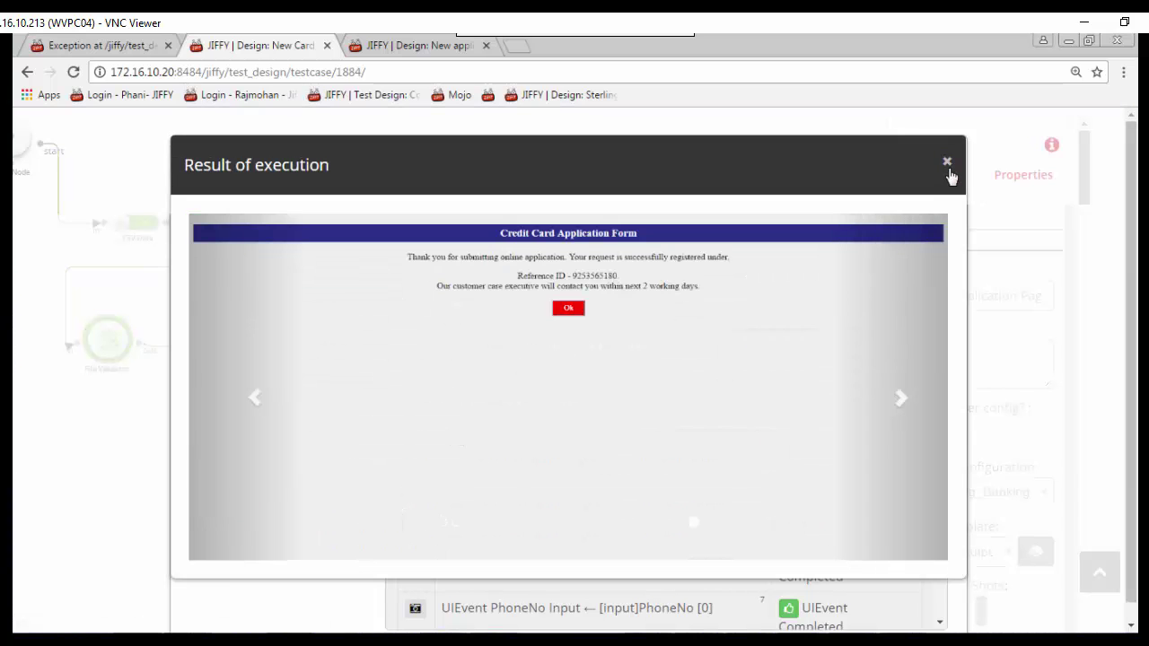
{"action": "left_click", "coordinate": [947, 161]}
{"action": "left_click", "coordinate": [947, 150]}
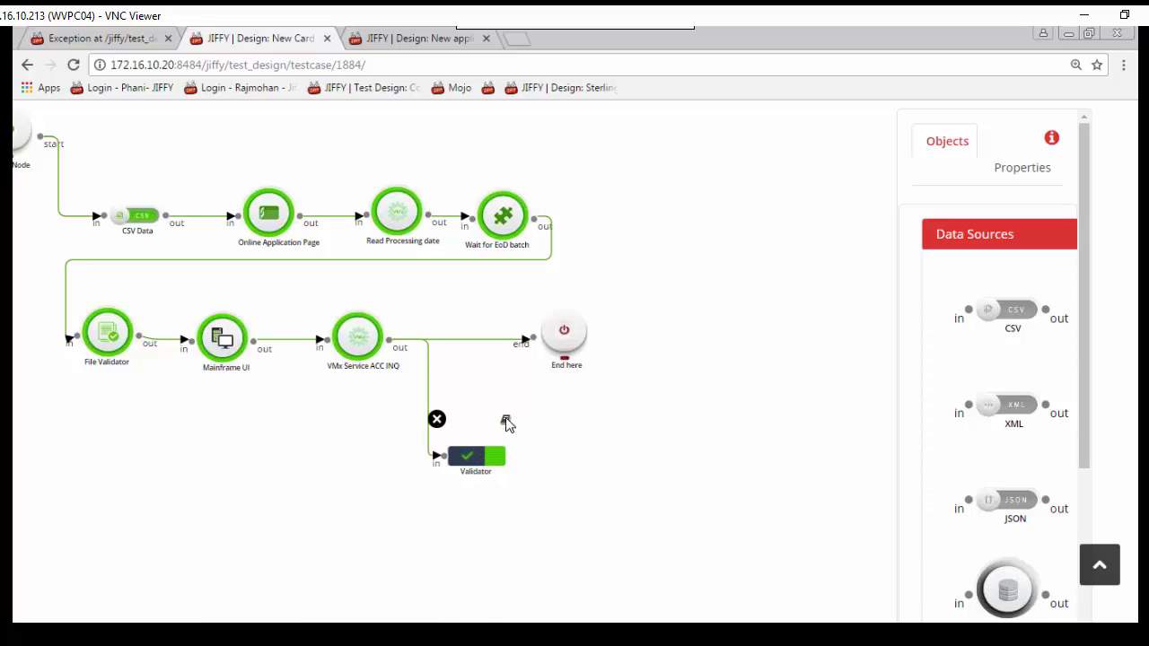
Step: Open the Validator result and expand Iteration #1 to list every executed step
{"action": "left_click", "coordinate": [507, 422]}
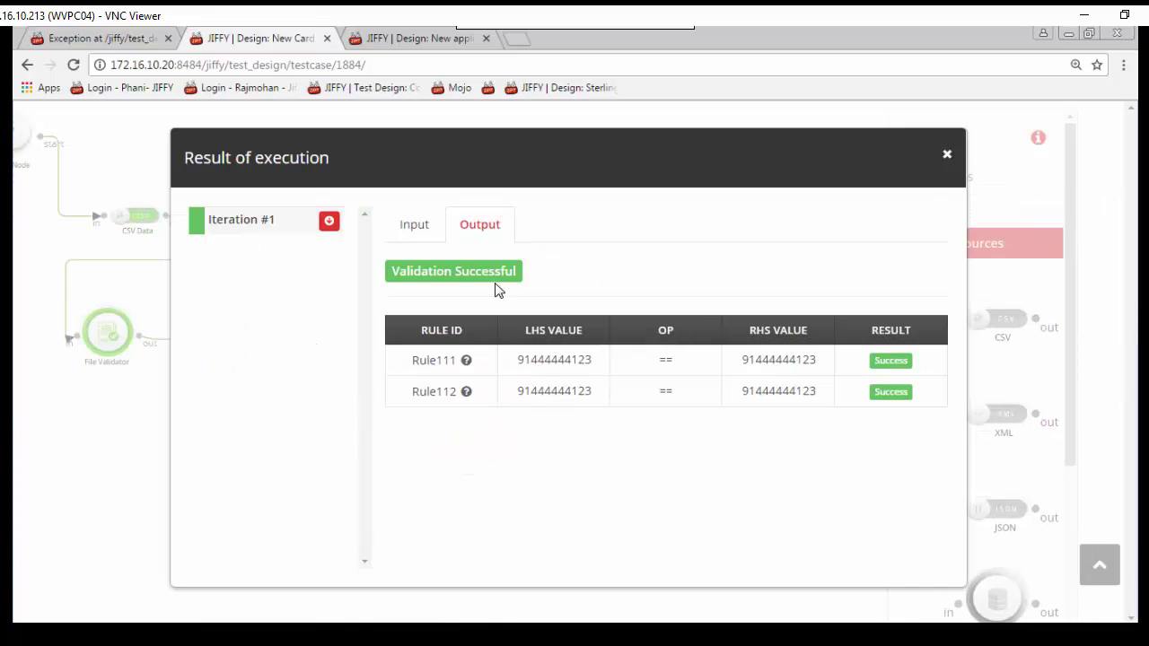
{"action": "left_click", "coordinate": [329, 222]}
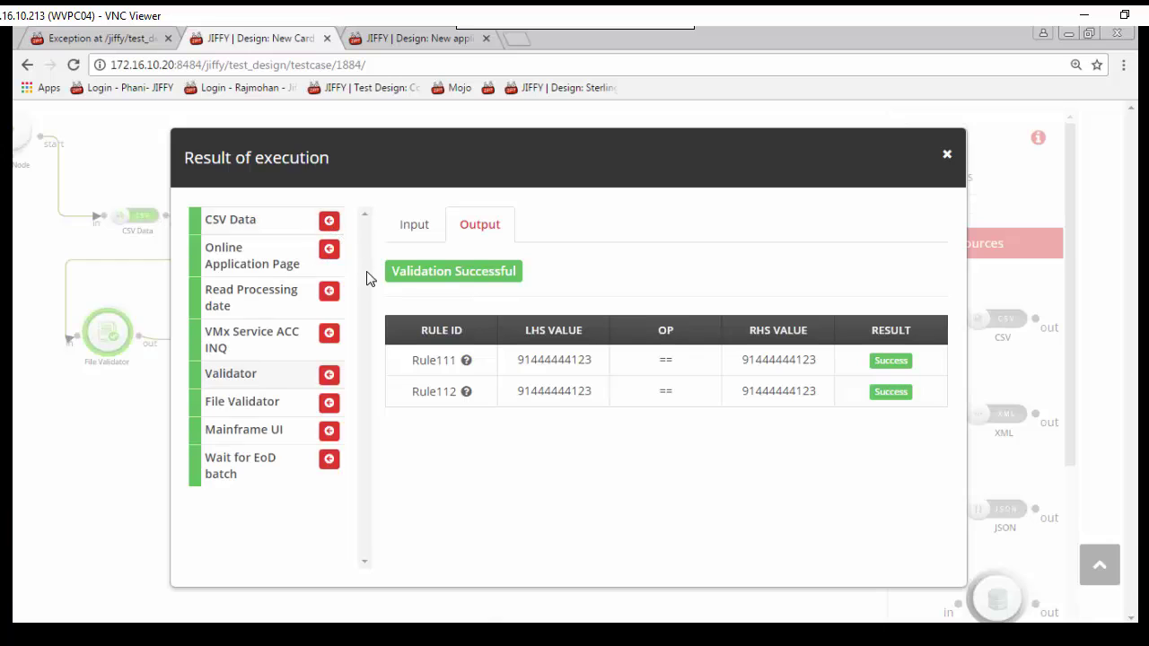